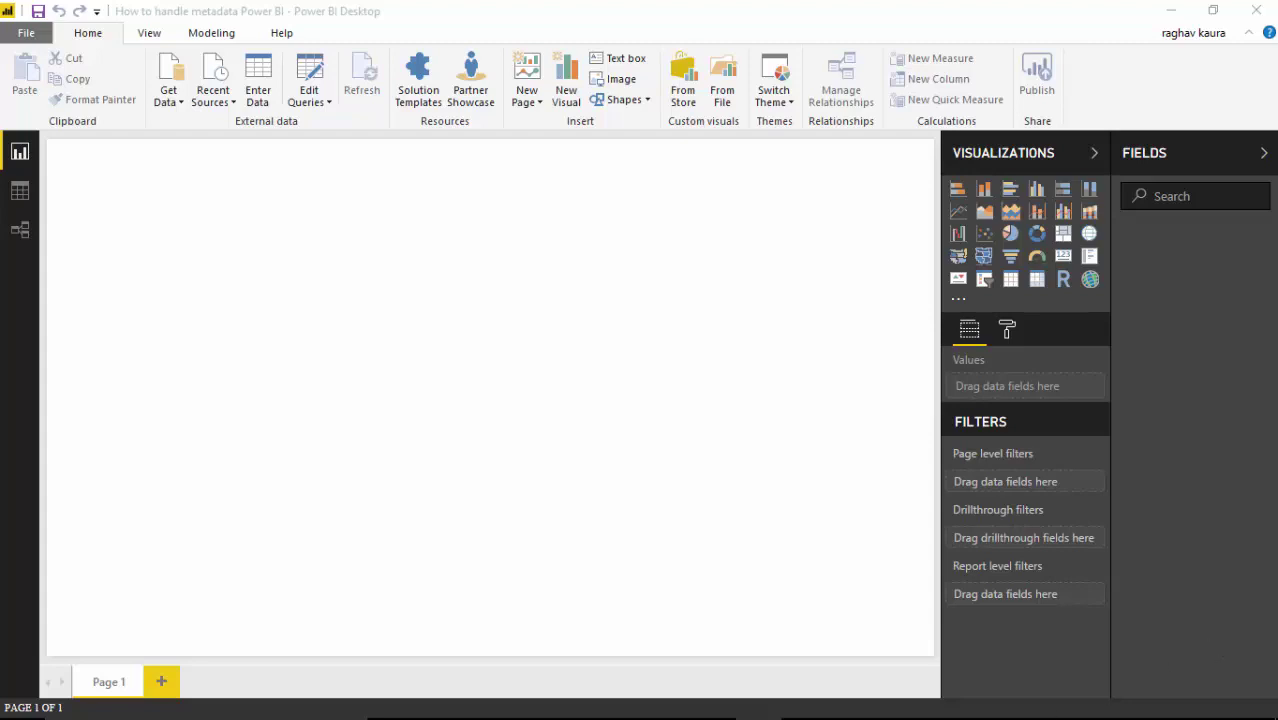
# Choose the hpi-data-2016 Excel workbook as a new data source through Get Data > Excel
pyautogui.click(174, 100)
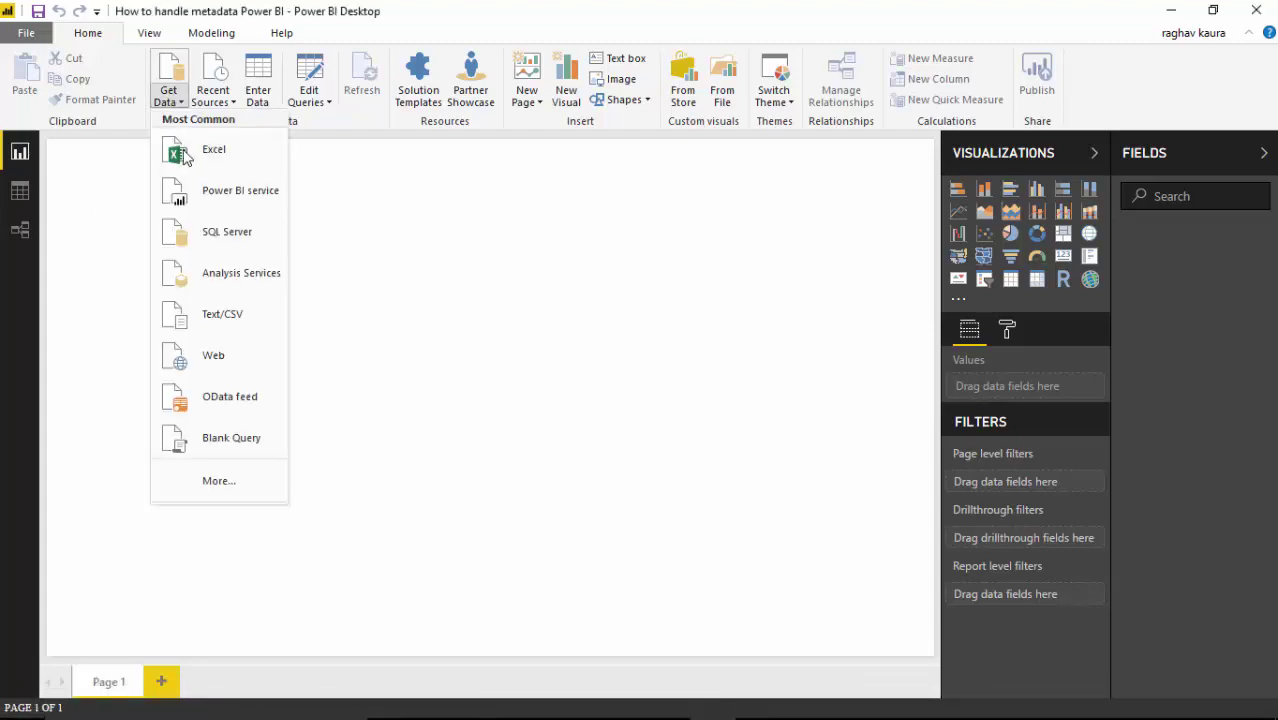
pyautogui.click(183, 152)
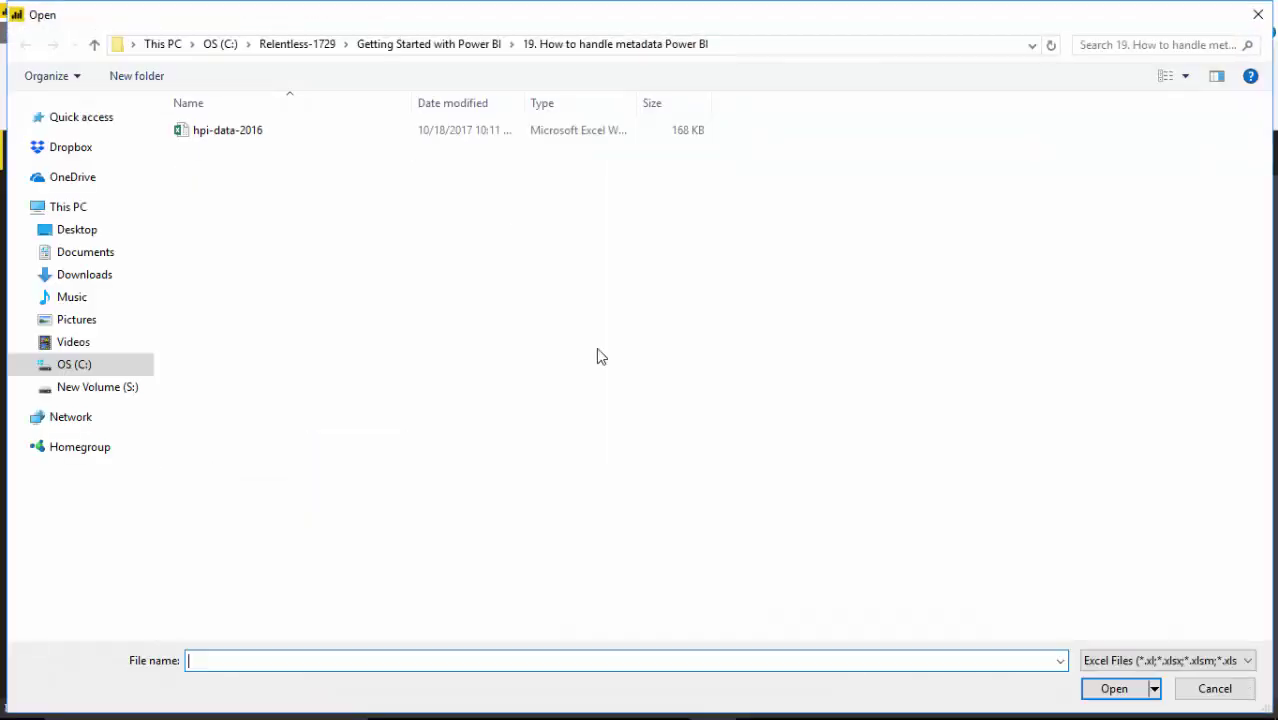
pyautogui.click(202, 133)
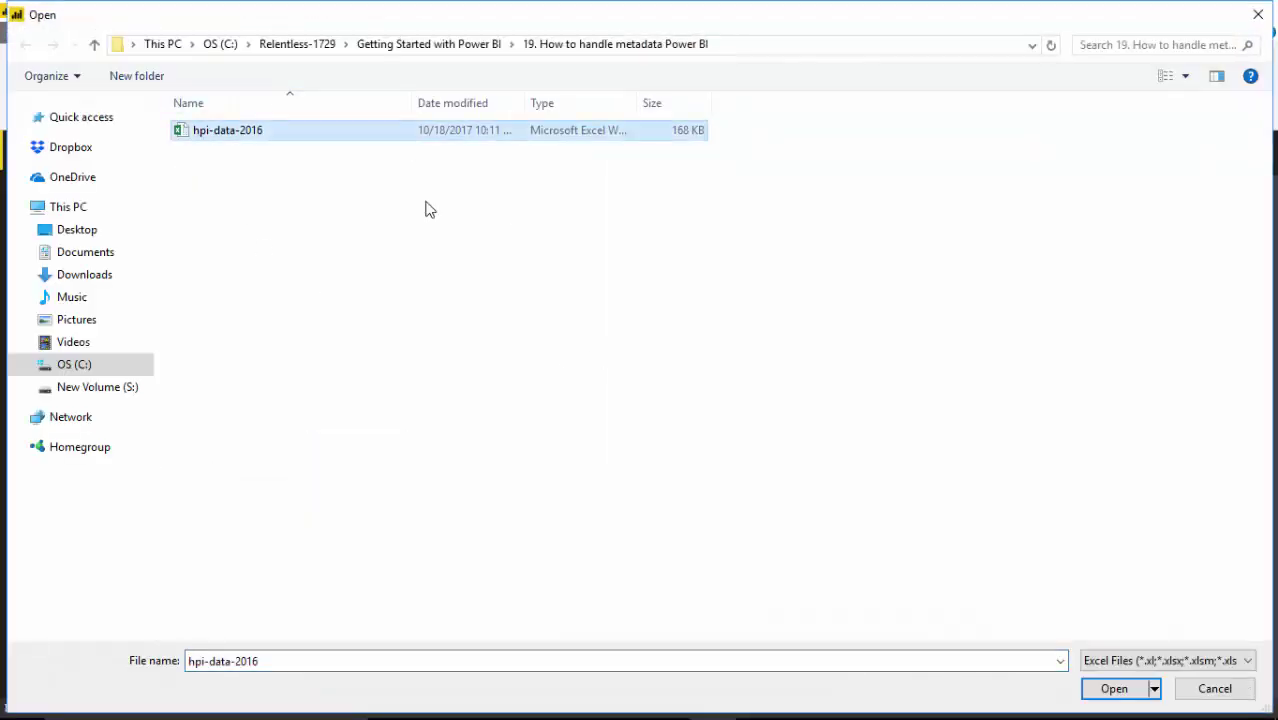
pyautogui.click(1112, 689)
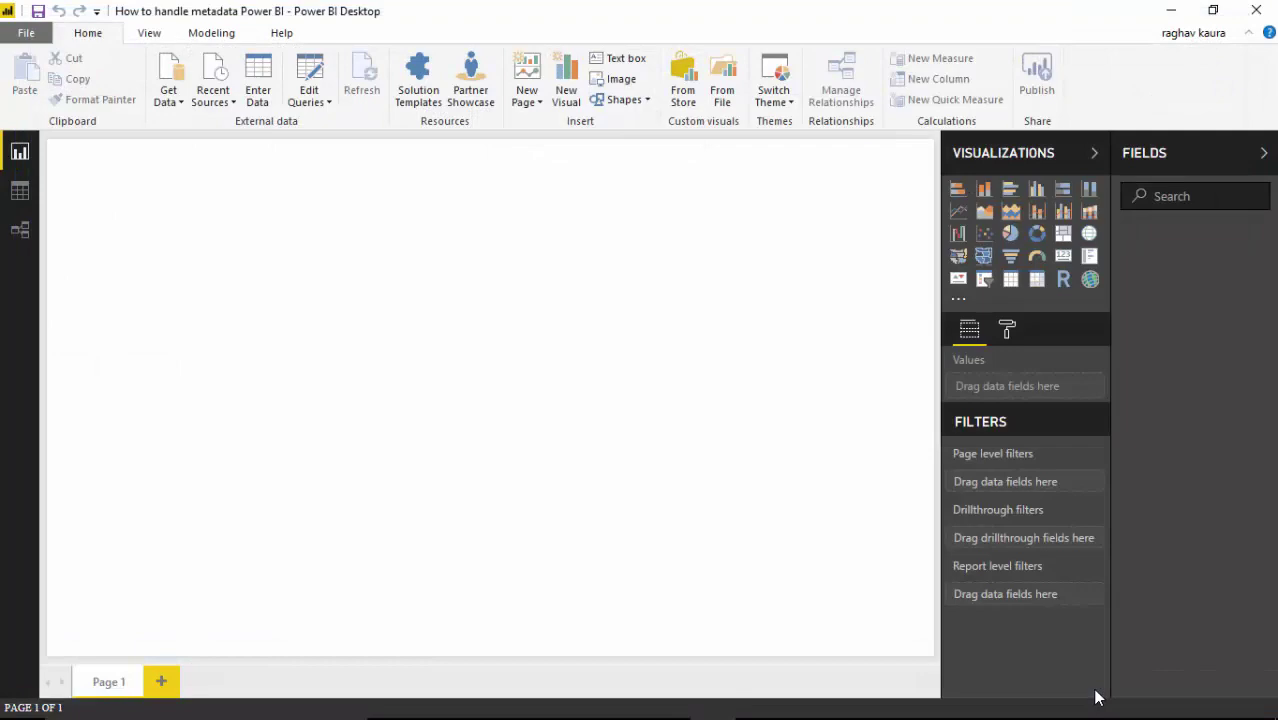
# Show hpi-data-2016.xlsx on the GitHub learn2excel/PowerBI page, then return to Power BI's Navigator
pyautogui.click(528, 701)
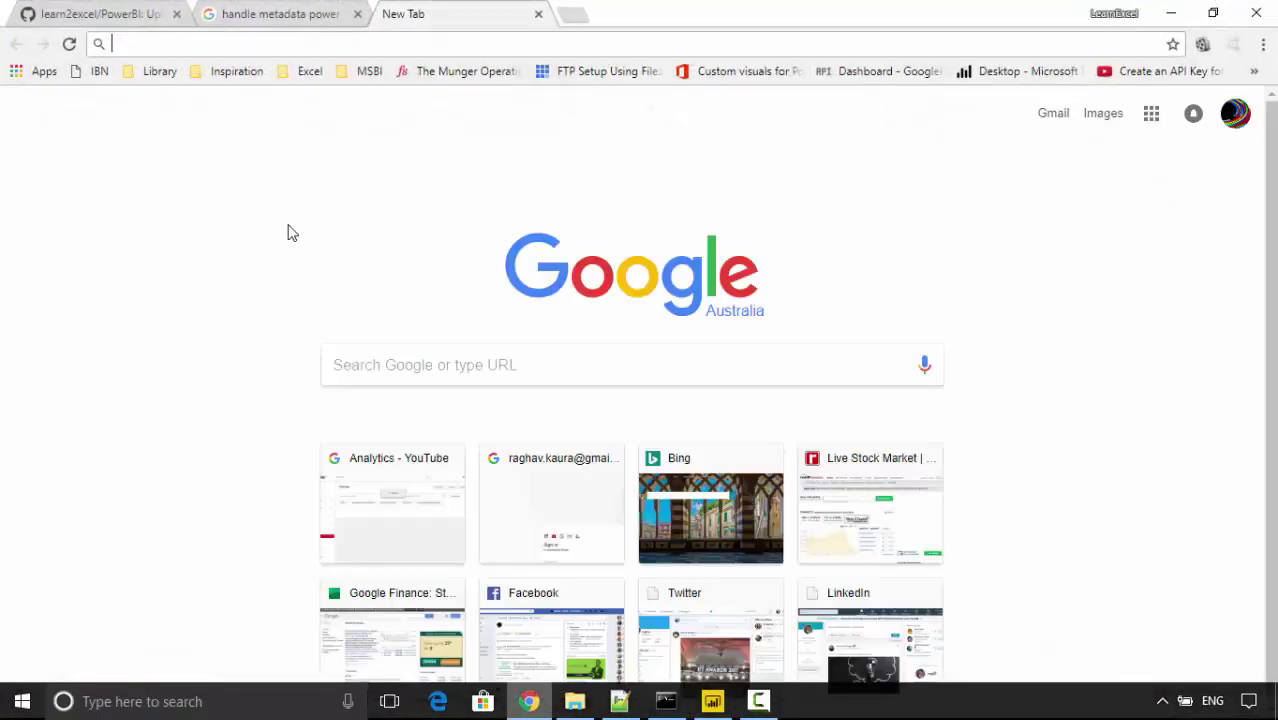
pyautogui.click(90, 16)
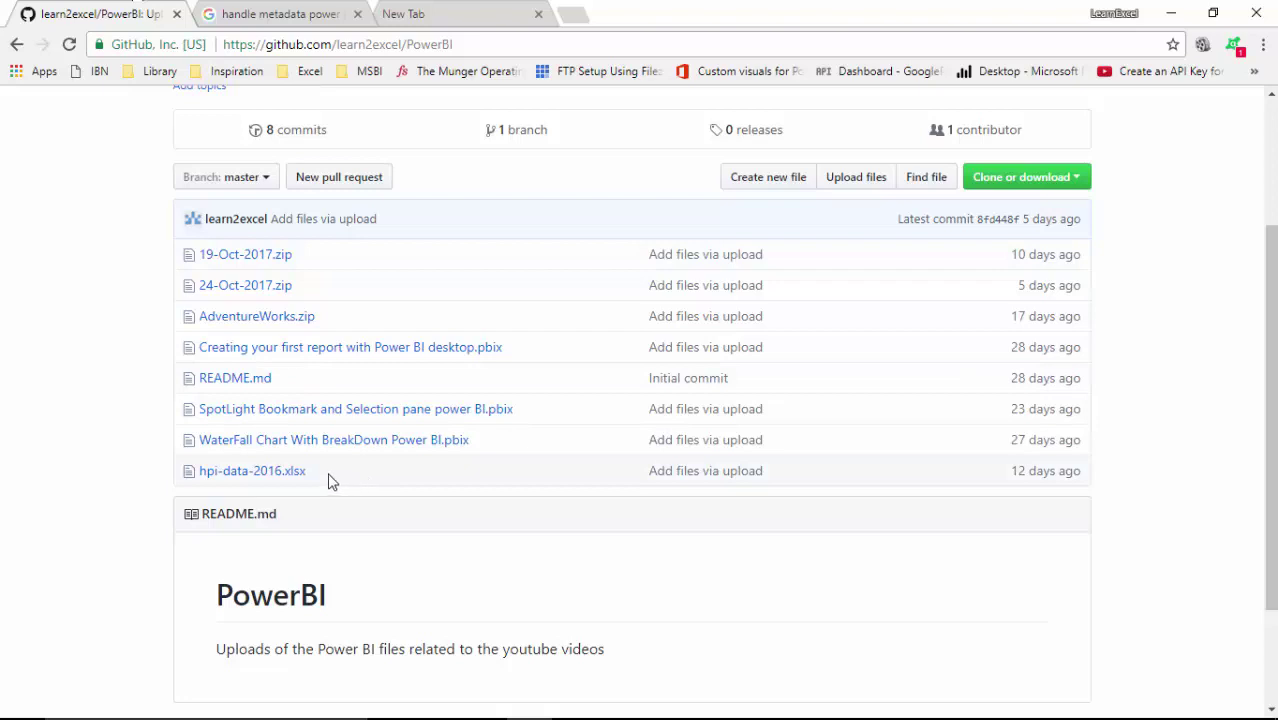
pyautogui.moveTo(304, 471); pyautogui.dragTo(200, 477)
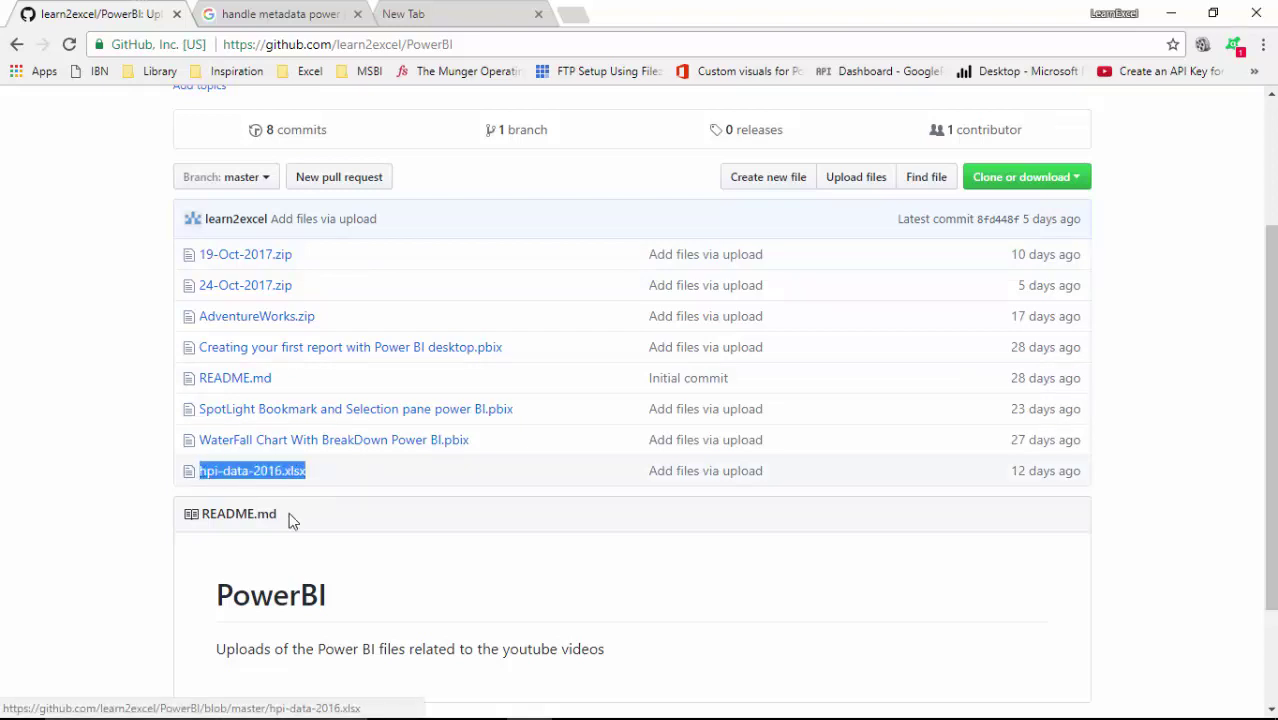
pyautogui.click(1169, 10)
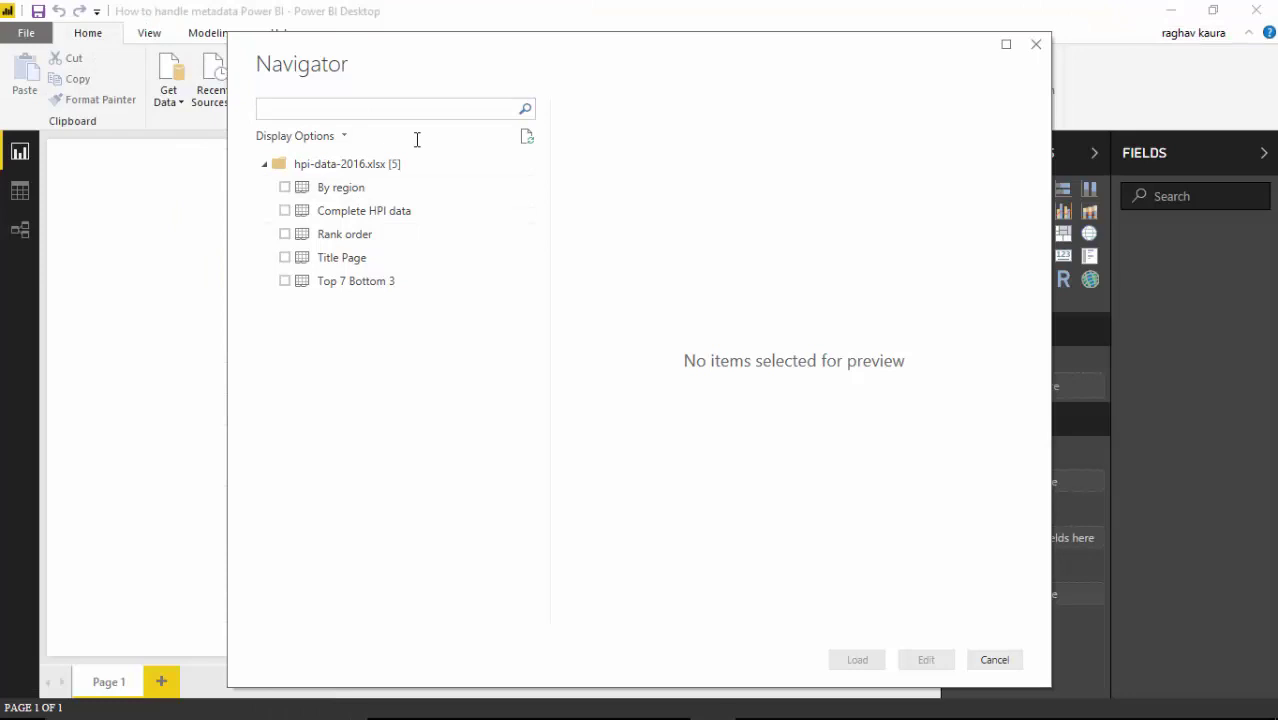
# Tick the Complete HPI data sheet in Navigator and scroll through its preview
pyautogui.click(285, 212)
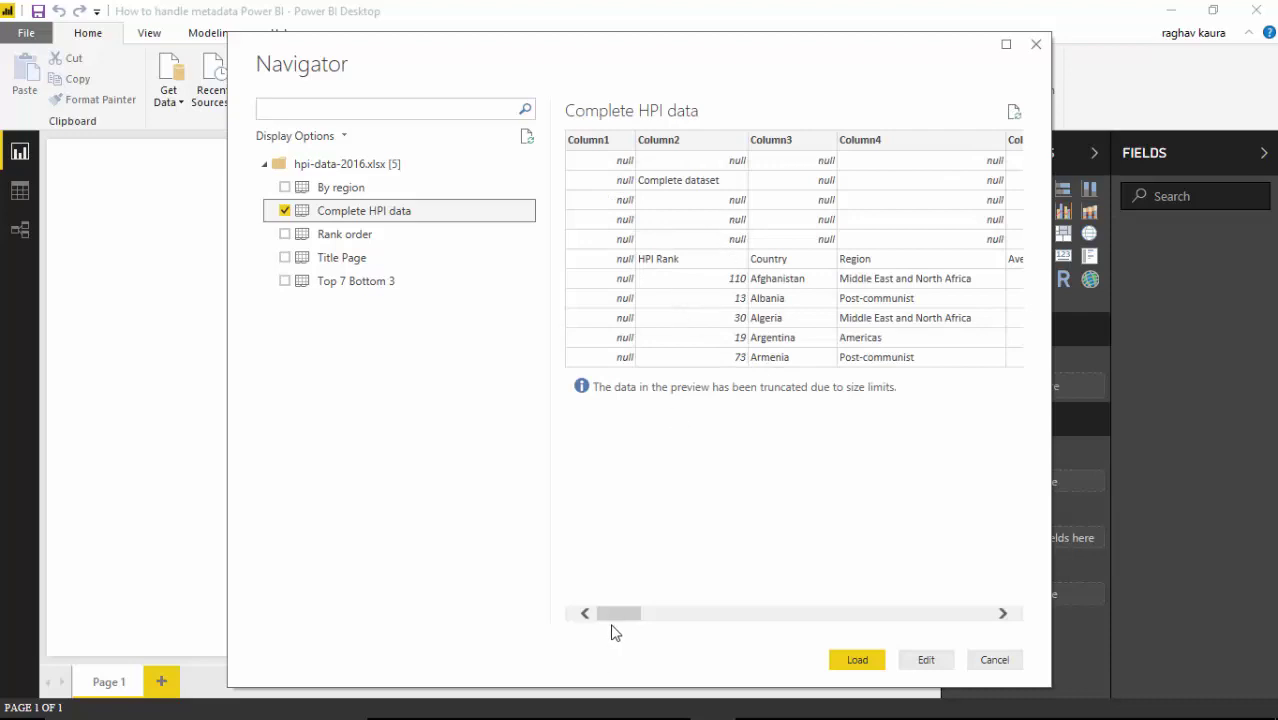
pyautogui.moveTo(665, 612); pyautogui.dragTo(620, 612)
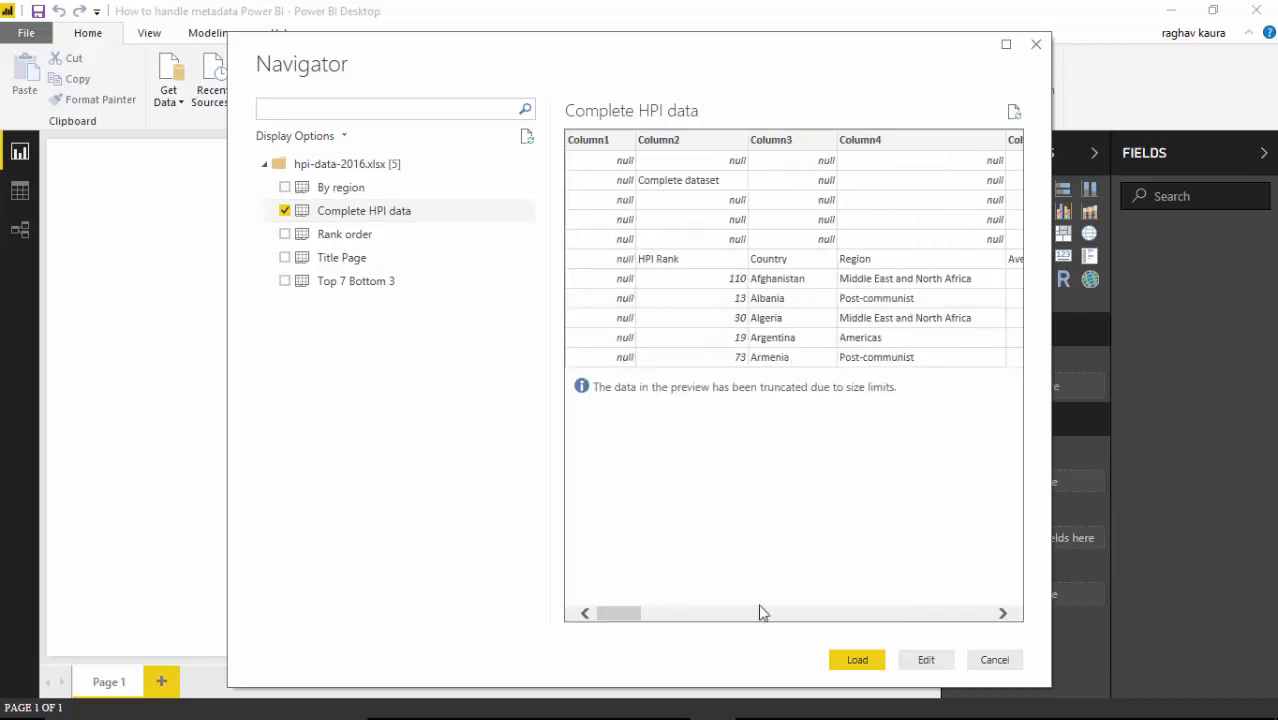
# Open Complete HPI data in Query Editor and remove the empty Column1, leaving 41 columns
pyautogui.click(925, 659)
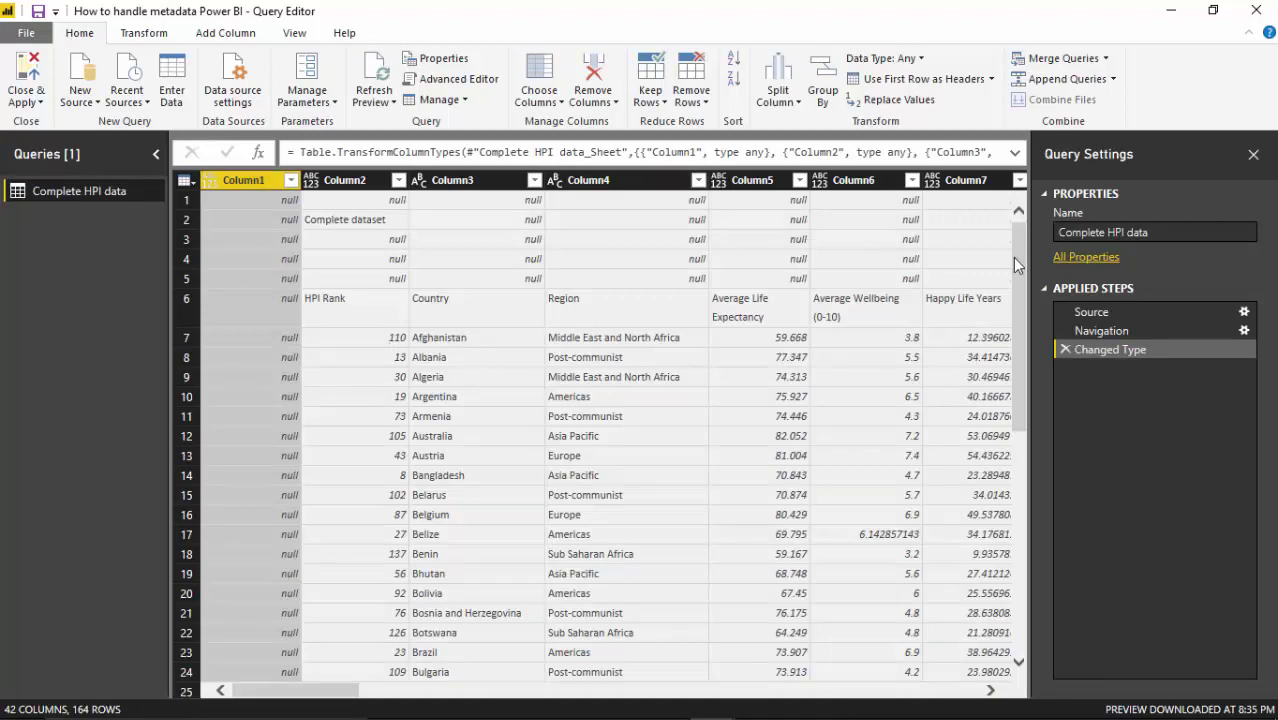
pyautogui.scroll(-5, 1015, 258)
pyautogui.scroll(6, 1020, 255)
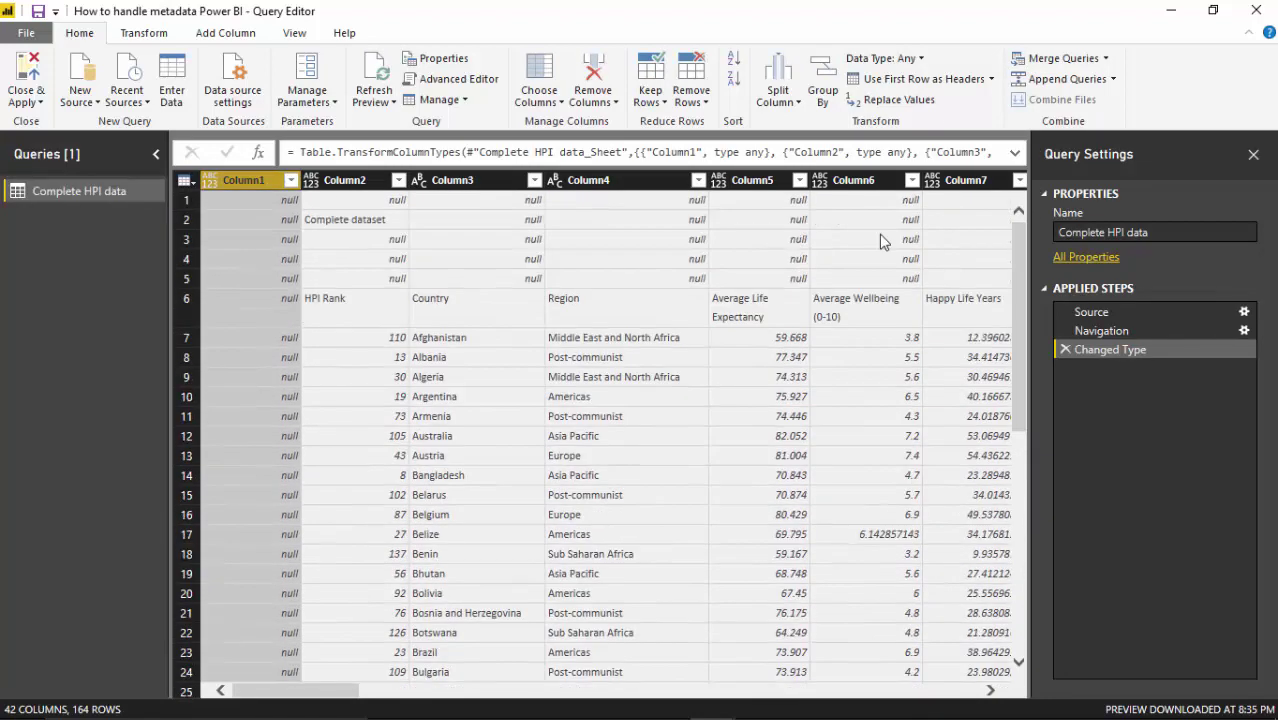
pyautogui.rightClick(219, 188)
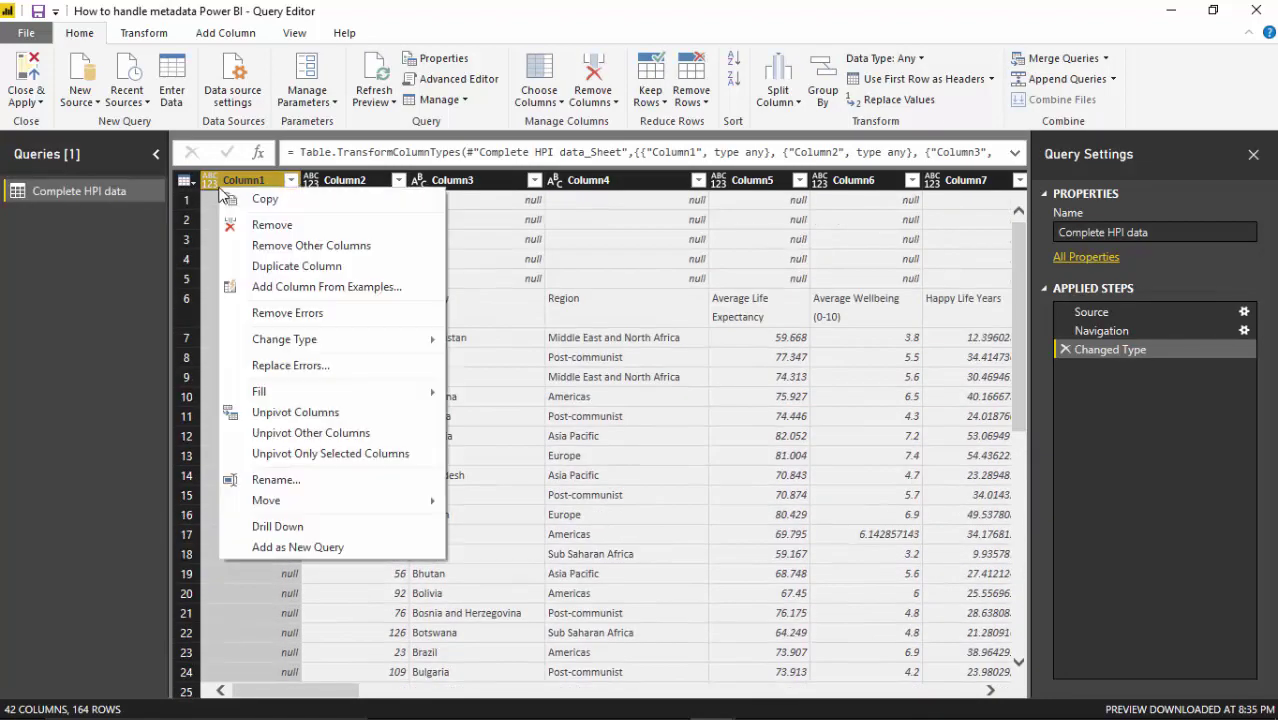
pyautogui.click(249, 223)
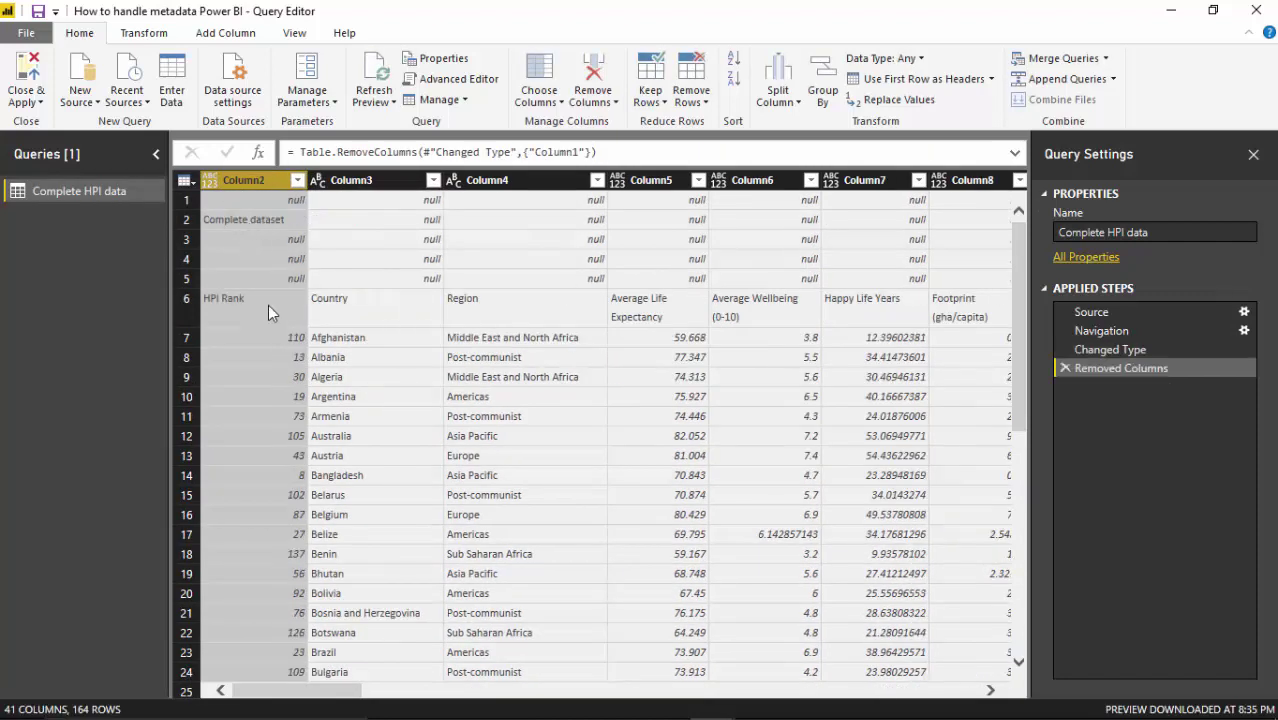
# Remove the top 5 rows and promote the HPI Rank, Country, Region row to headers
pyautogui.click(194, 181)
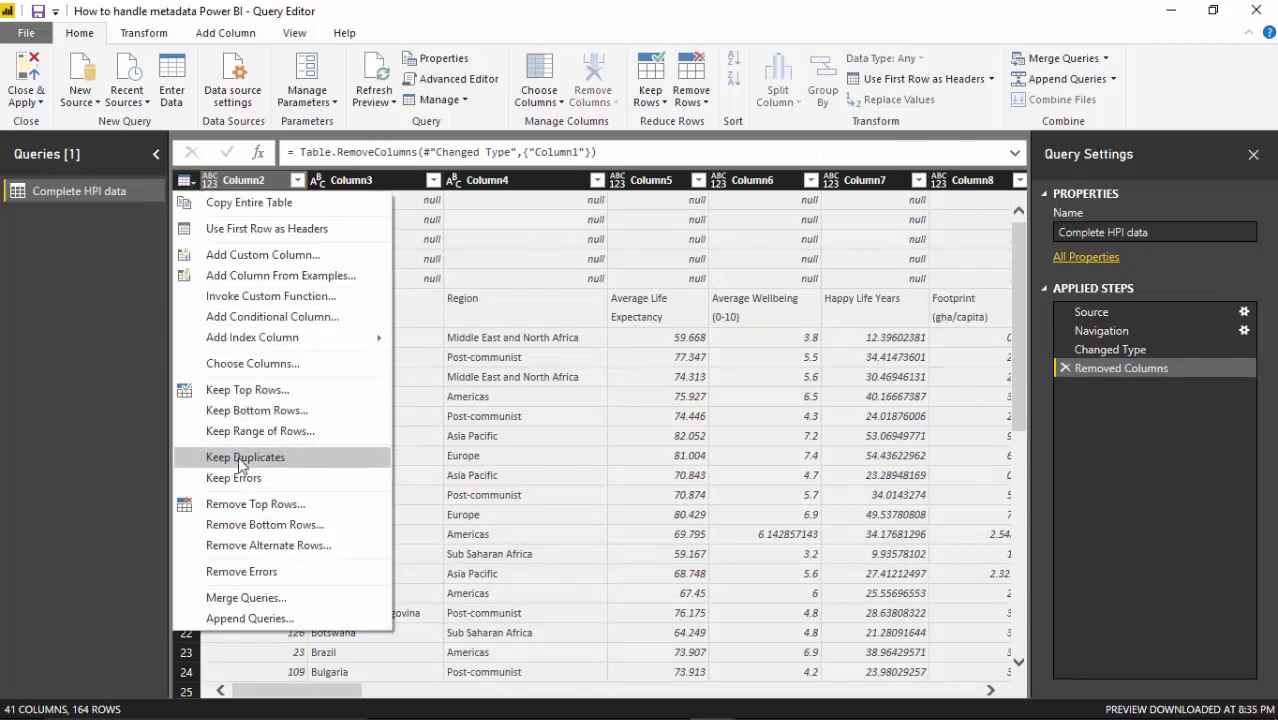
pyautogui.click(237, 505)
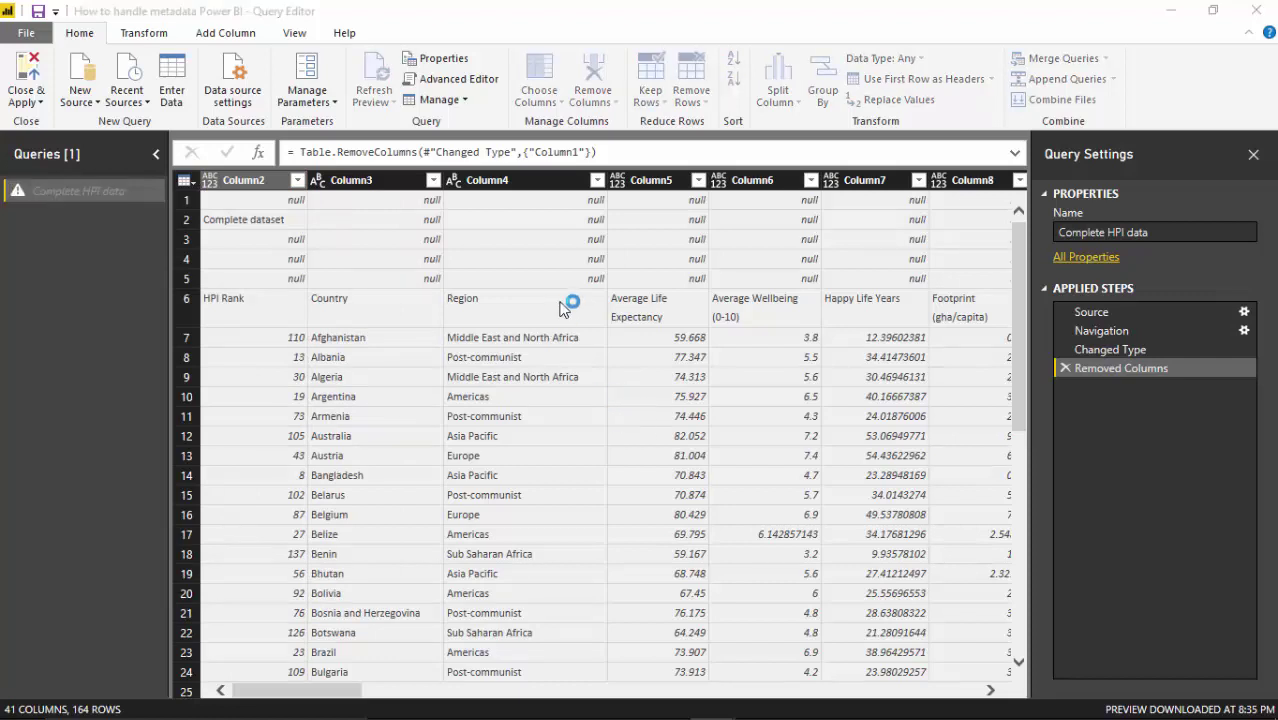
pyautogui.write('5')
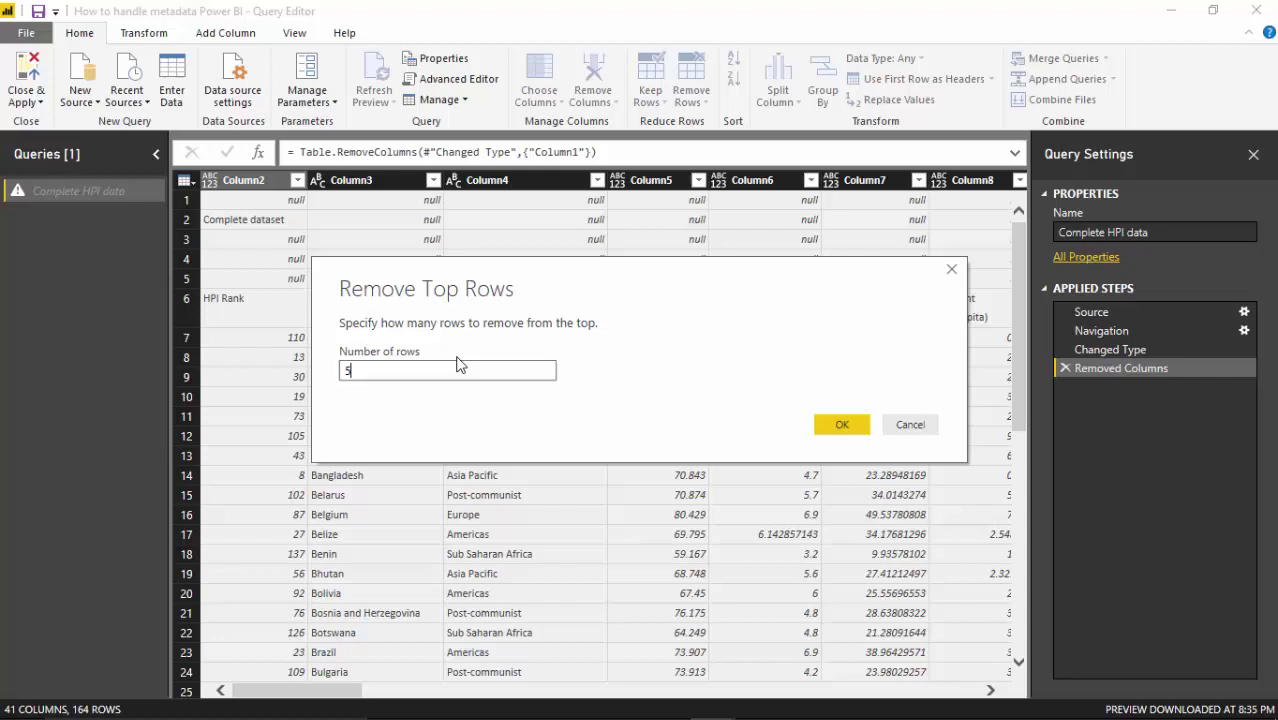
pyautogui.click(831, 426)
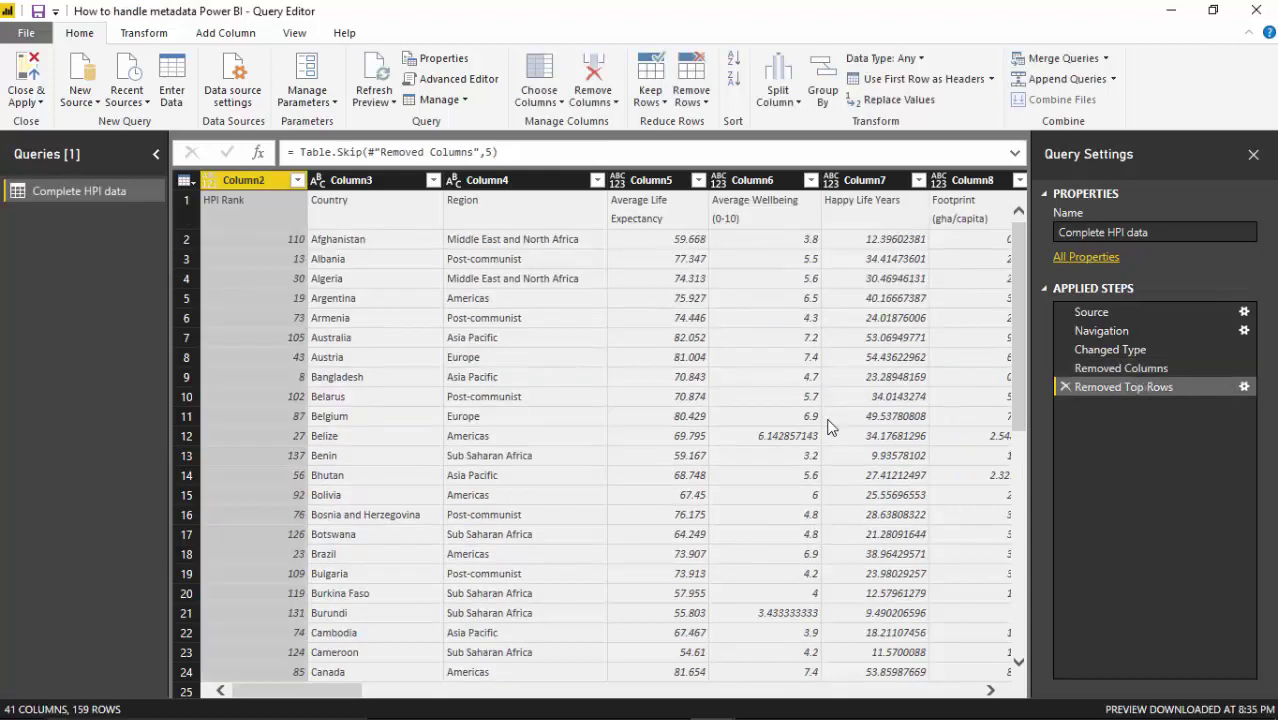
pyautogui.click(188, 181)
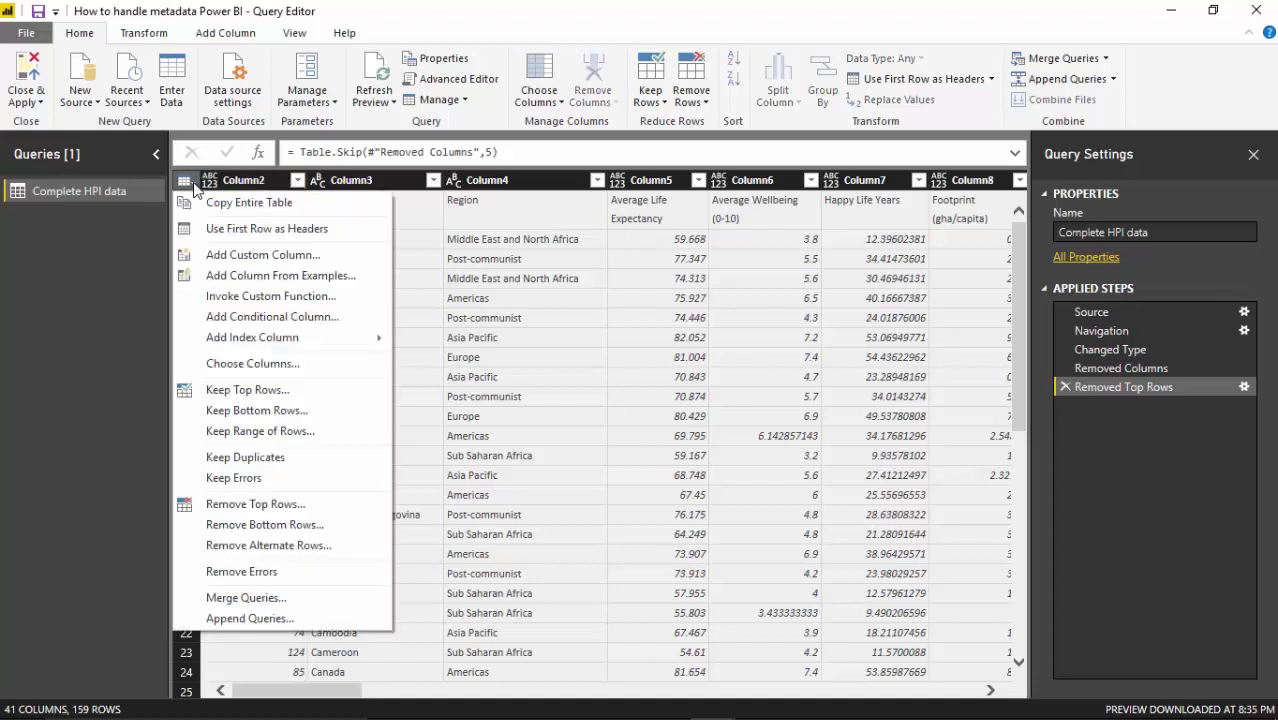
pyautogui.click(245, 230)
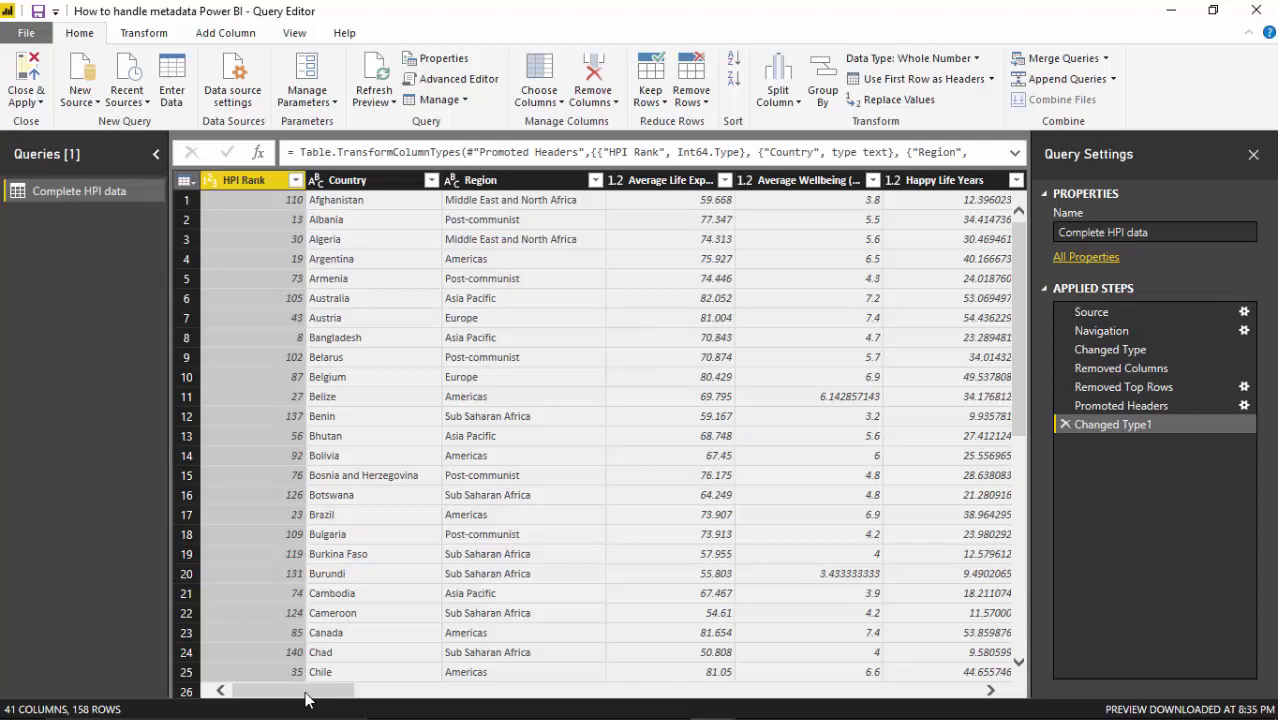
# Select Column15 through Column41 and remove them, leaving 14 columns ending with GINI index
pyautogui.moveTo(306, 700); pyautogui.dragTo(552, 700)
pyautogui.click(706, 179)
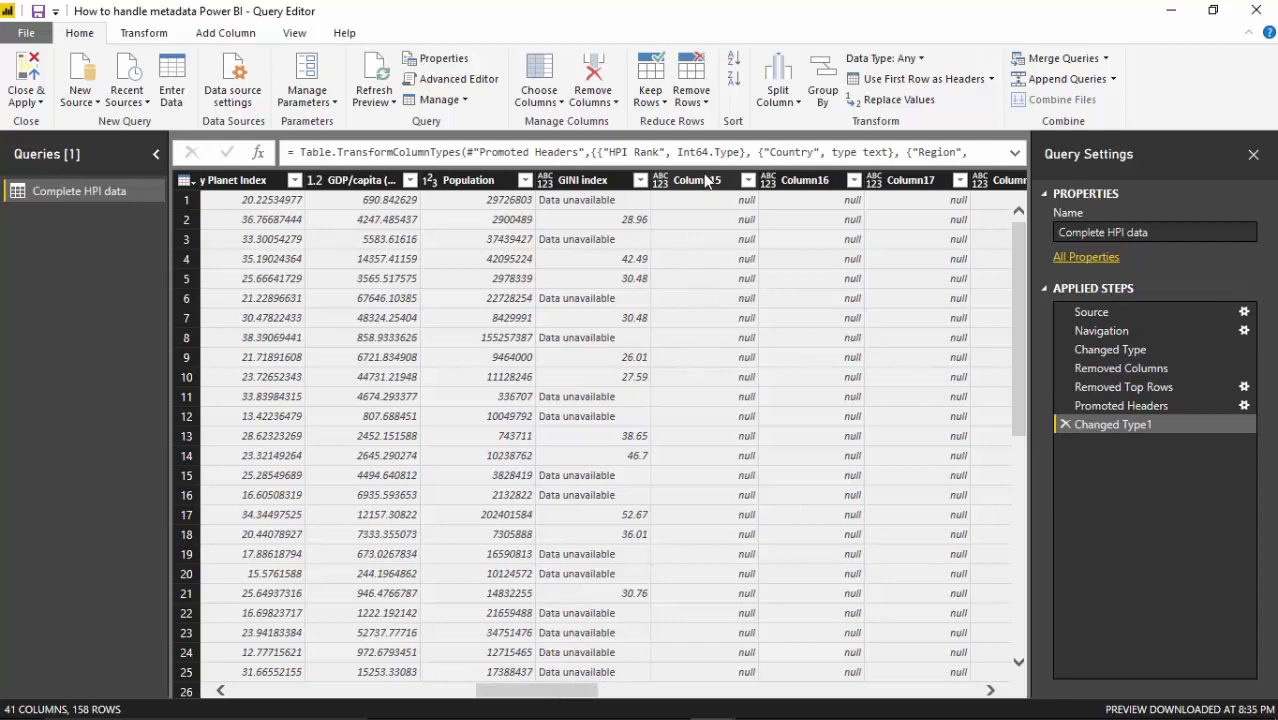
pyautogui.hotkey('shift', 'Right')
pyautogui.hotkey('shift', 'Right')
pyautogui.hotkey('shift', 'Right')
pyautogui.hotkey('shift', 'Right')
pyautogui.hotkey('shift', 'Right')
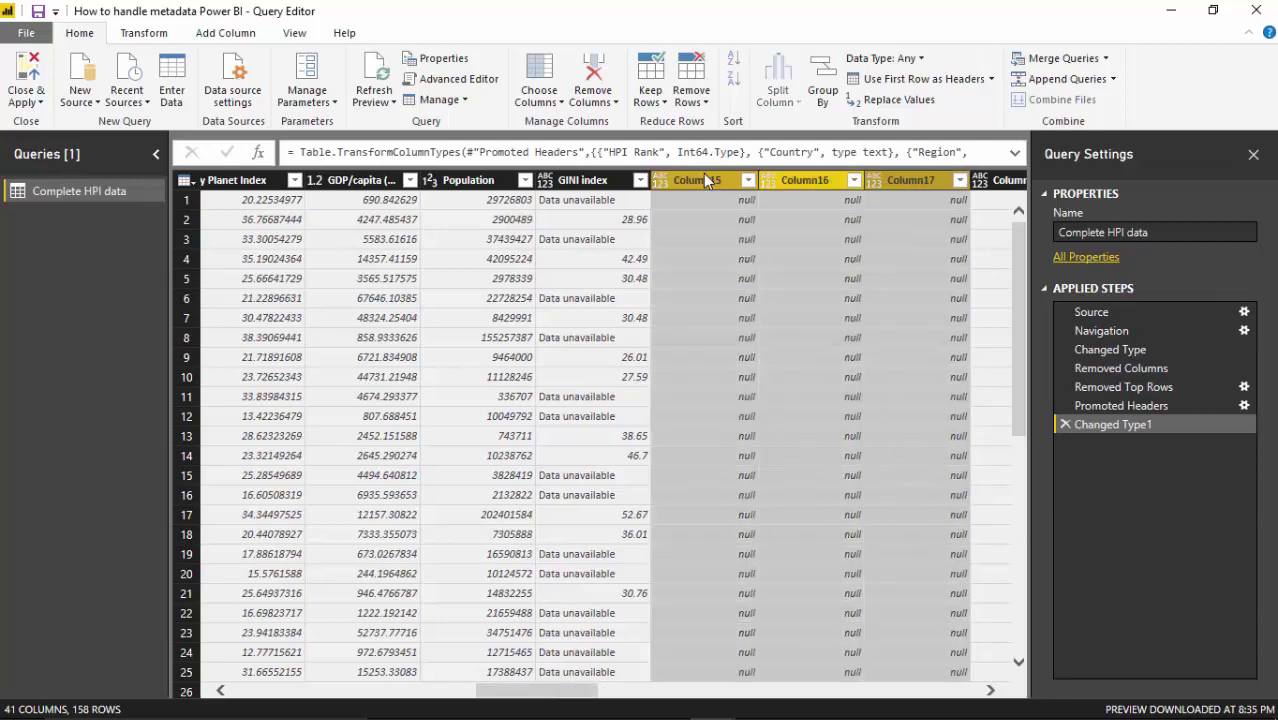
pyautogui.hotkey('shift', 'Right')
pyautogui.hotkey('shift', 'Right')
pyautogui.hotkey('shift', 'Right')
pyautogui.hotkey('shift', 'Right')
pyautogui.hotkey('shift', 'Right')
pyautogui.hotkey('shift', 'Right')
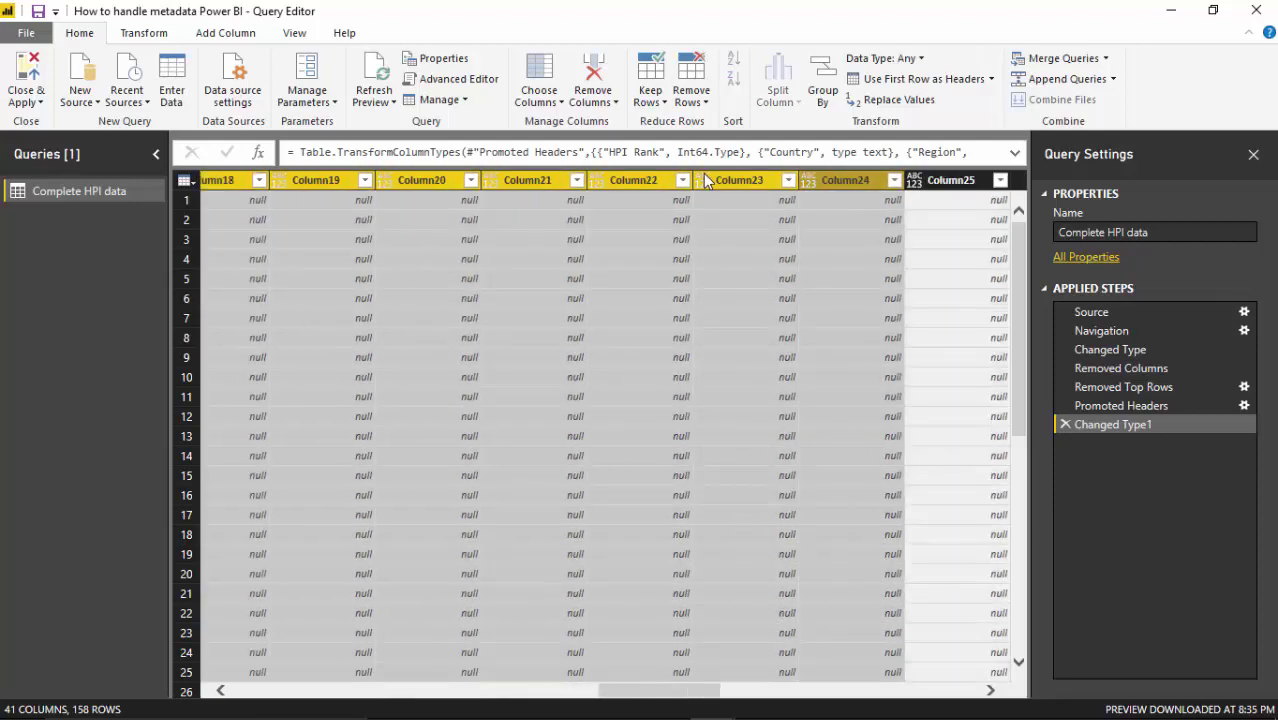
pyautogui.hotkey('shift', 'Right')
pyautogui.hotkey('shift', 'Right')
pyautogui.hotkey('shift', 'Right')
pyautogui.hotkey('shift', 'Right')
pyautogui.hotkey('shift', 'Right')
pyautogui.hotkey('shift', 'Right')
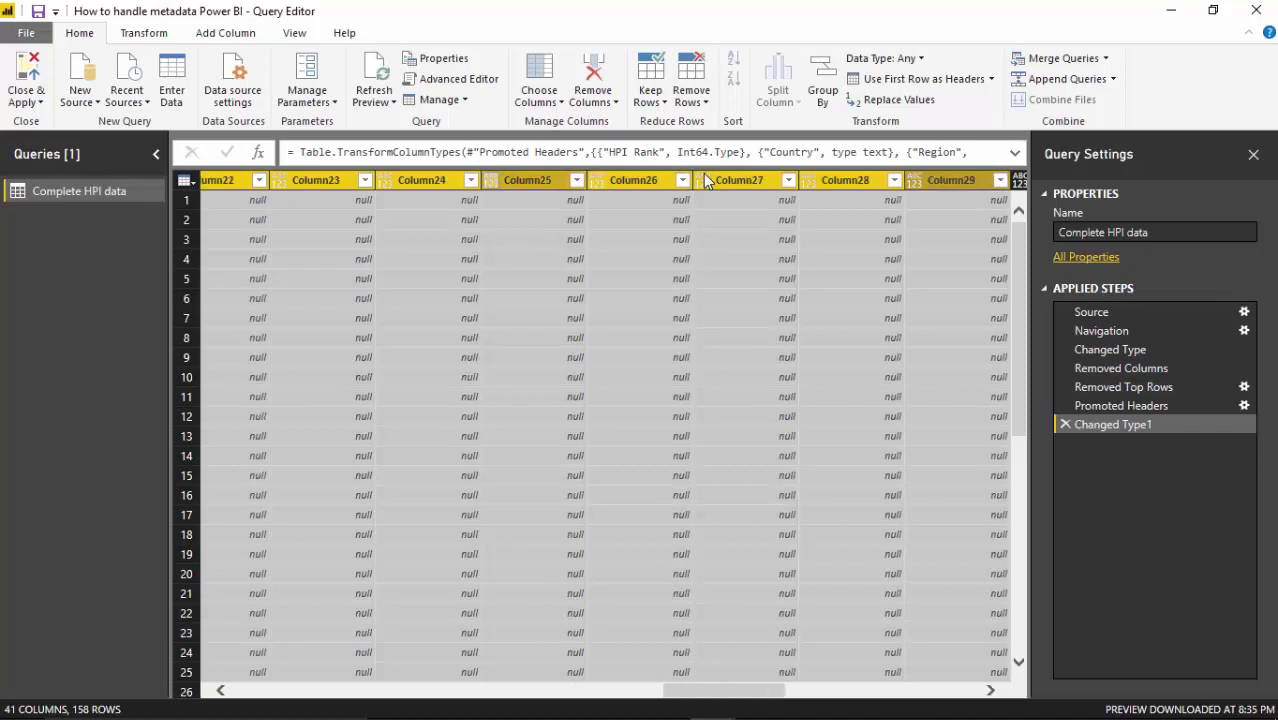
pyautogui.hotkey('shift', 'Right')
pyautogui.hotkey('shift', 'Right')
pyautogui.hotkey('shift', 'Right')
pyautogui.hotkey('shift', 'Right')
pyautogui.hotkey('shift', 'Right')
pyautogui.hotkey('shift', 'Right')
pyautogui.hotkey('shift', 'Right')
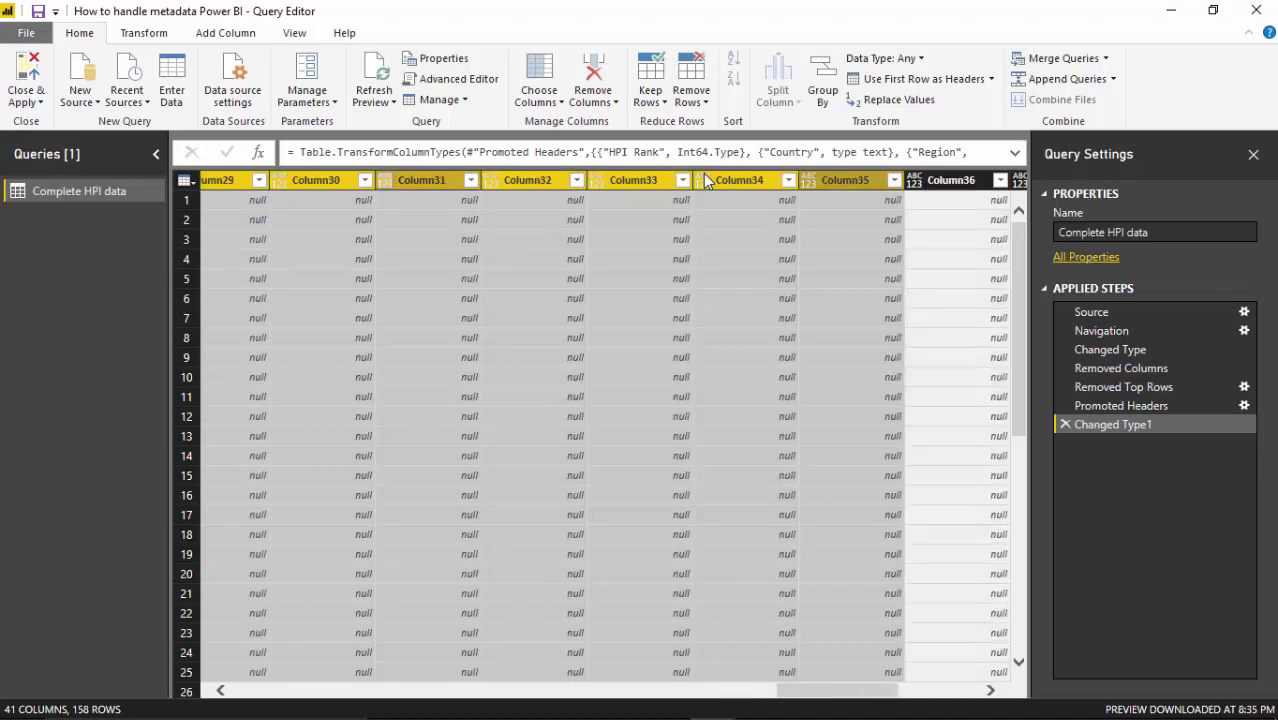
pyautogui.hotkey('shift', 'Right')
pyautogui.hotkey('shift', 'Right')
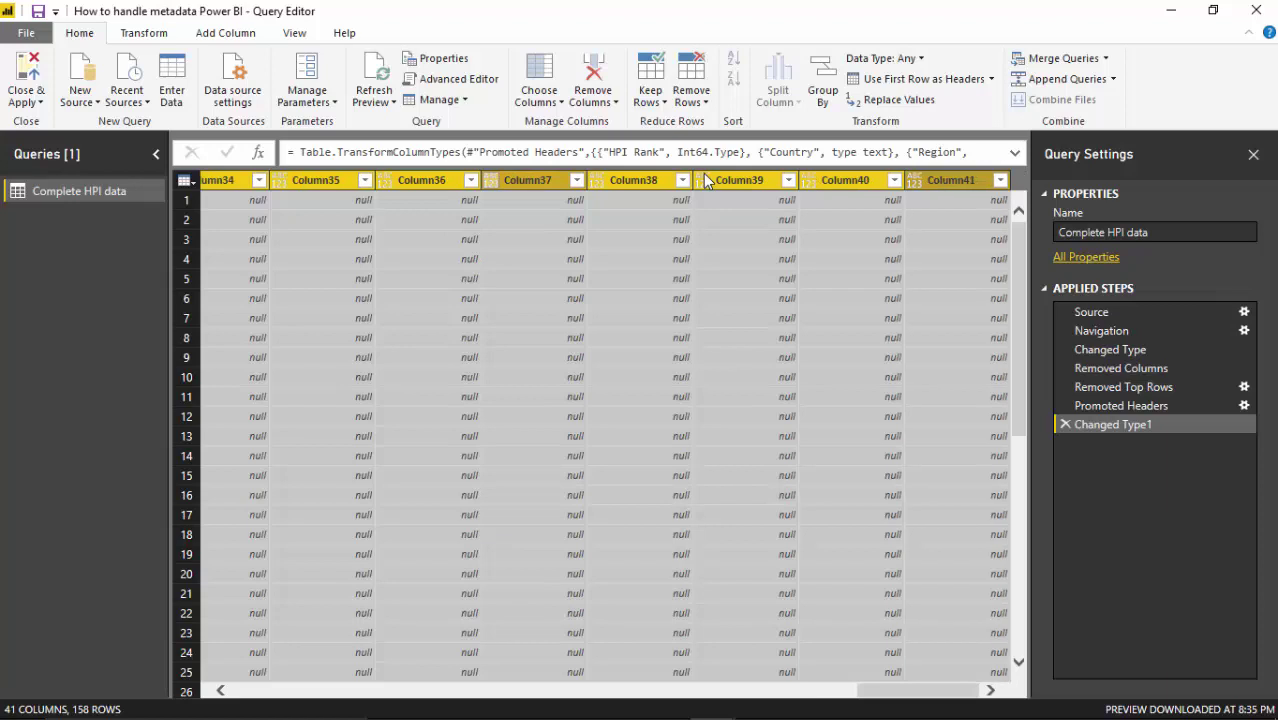
pyautogui.click(587, 77)
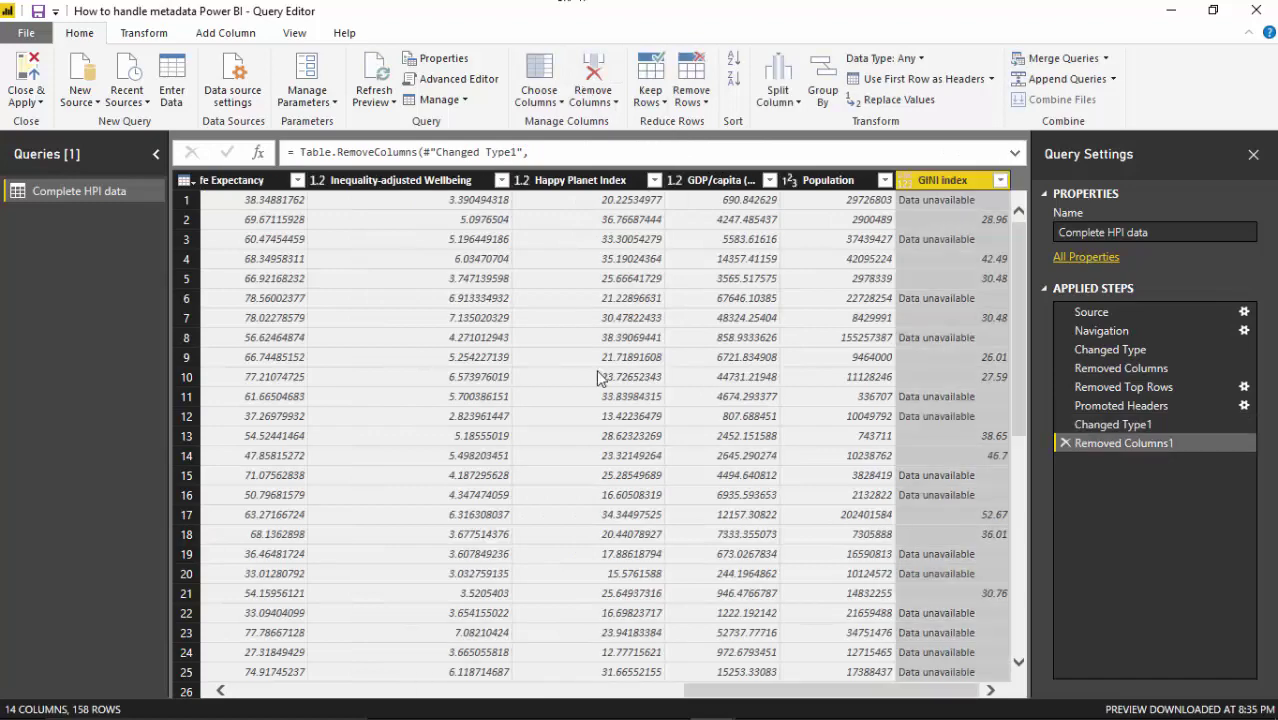
pyautogui.moveTo(704, 692); pyautogui.dragTo(226, 693)
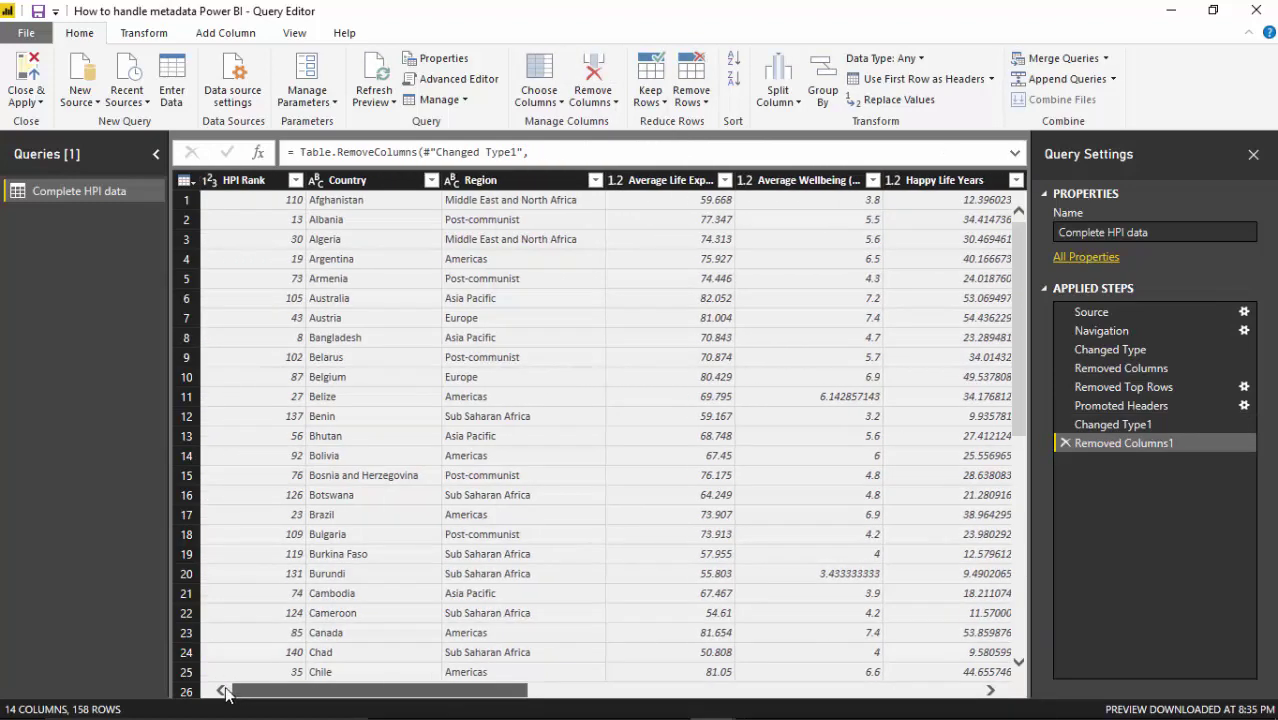
# Rename HPI Rank, Country and Region to Rank, CountryName and RegionName
pyautogui.click(258, 179)
pyautogui.doubleClick(258, 179)
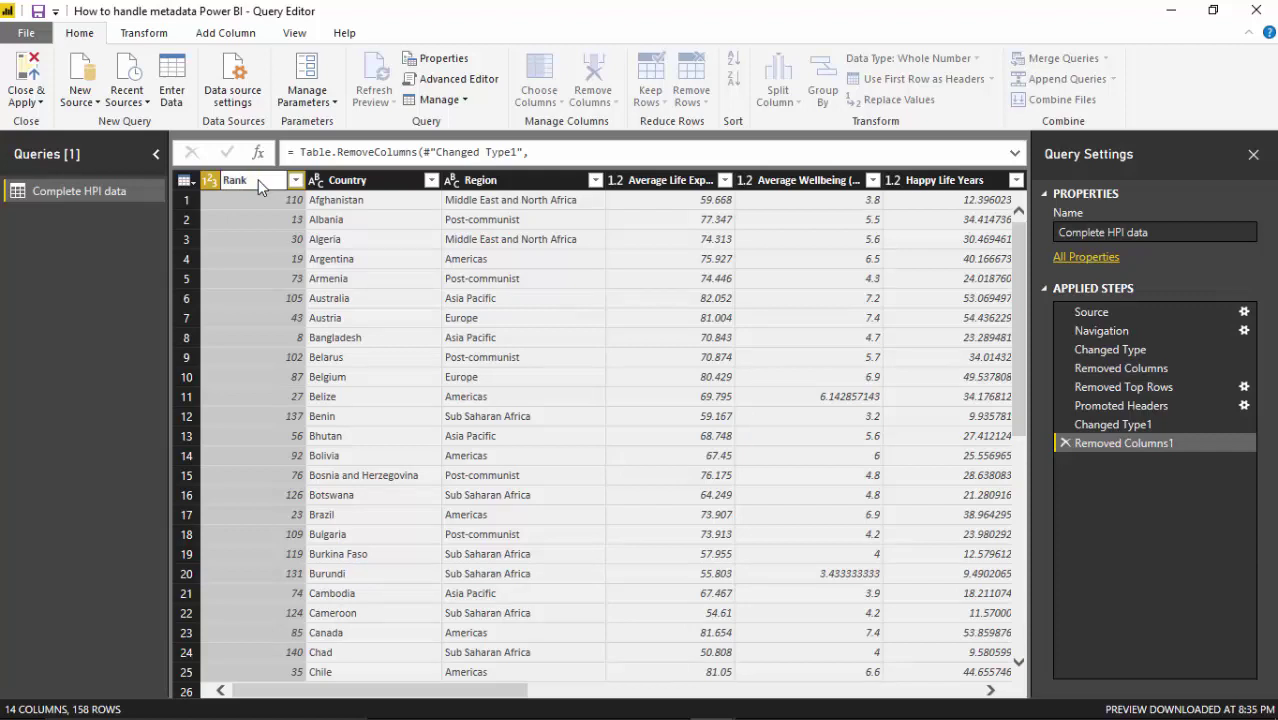
pyautogui.press('Return')
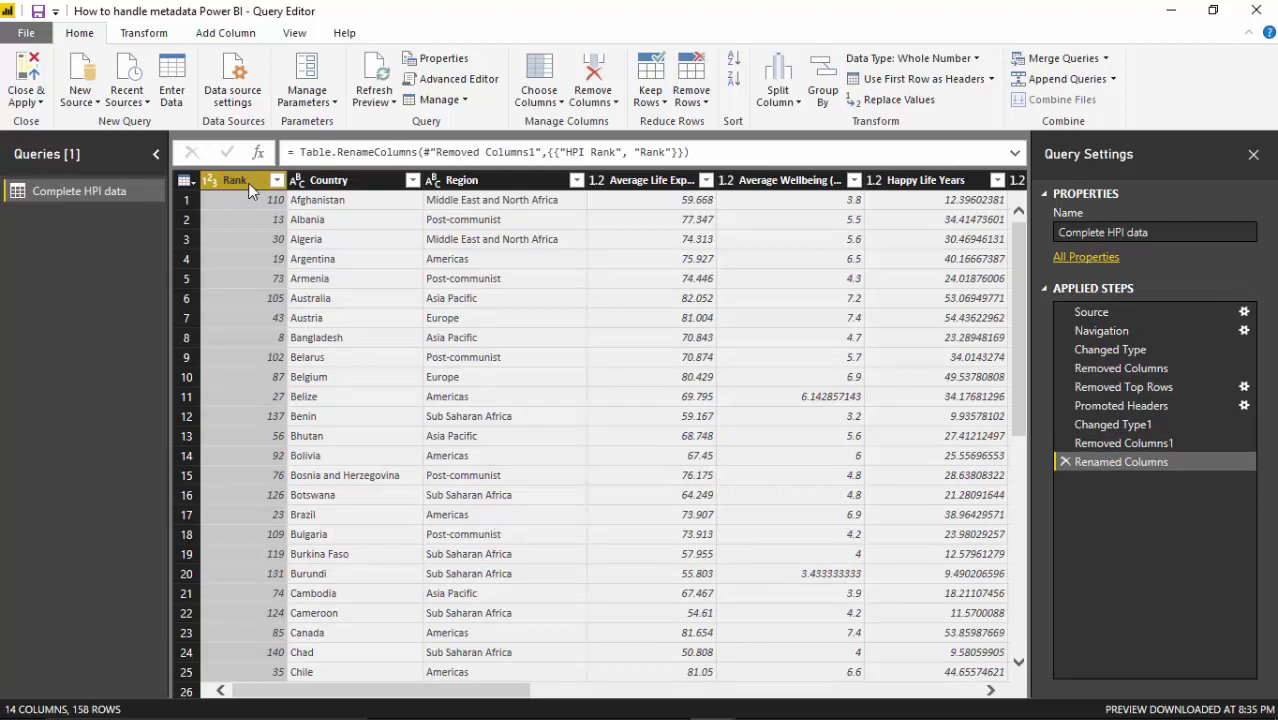
pyautogui.click(352, 182)
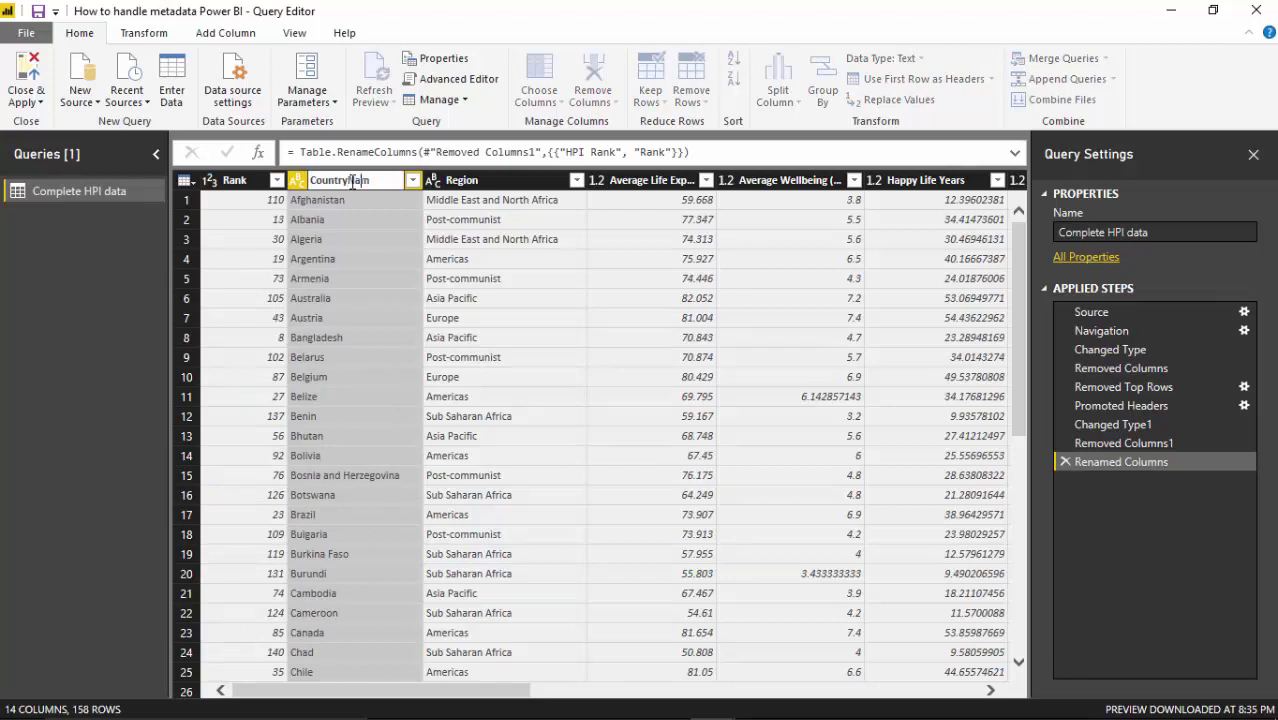
pyautogui.press('Return')
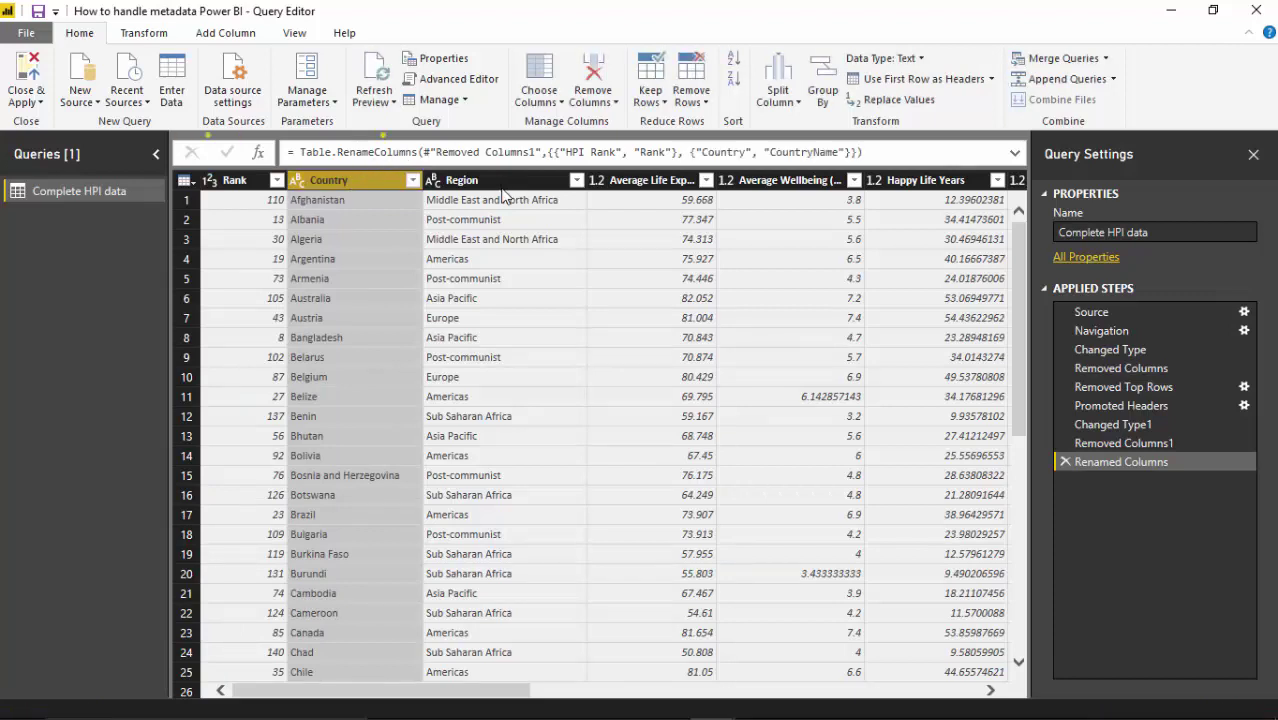
pyautogui.click(478, 183)
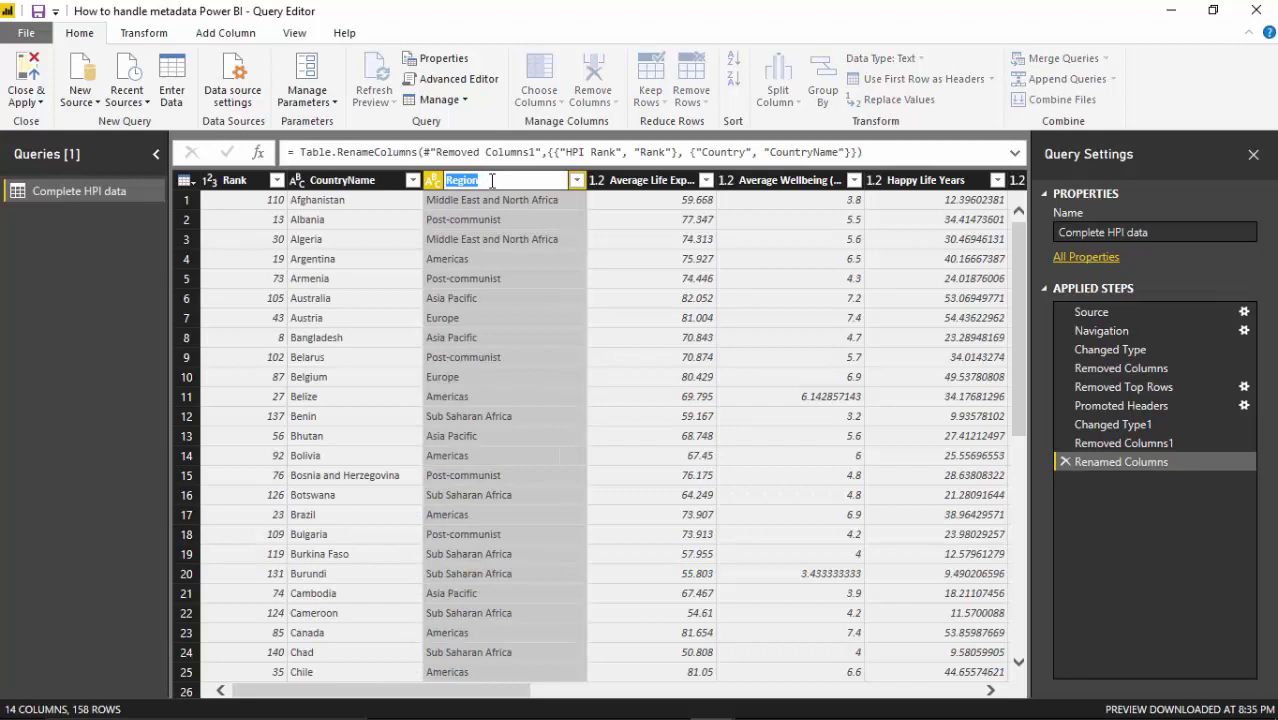
pyautogui.doubleClick(492, 181)
pyautogui.write('Name')
pyautogui.press('Return')
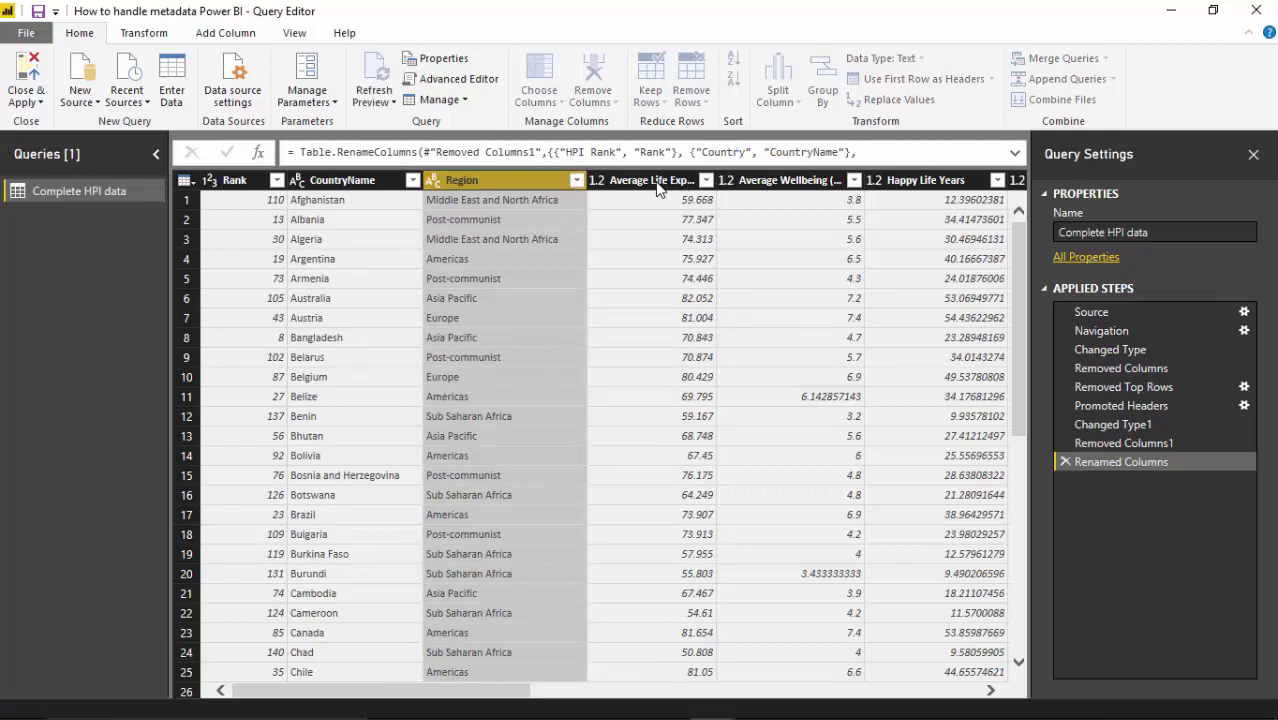
# Shorten Average Life Expectancy to Avg Life Exp and Average Wellbeing to Avg Wellbeing
pyautogui.click(652, 181)
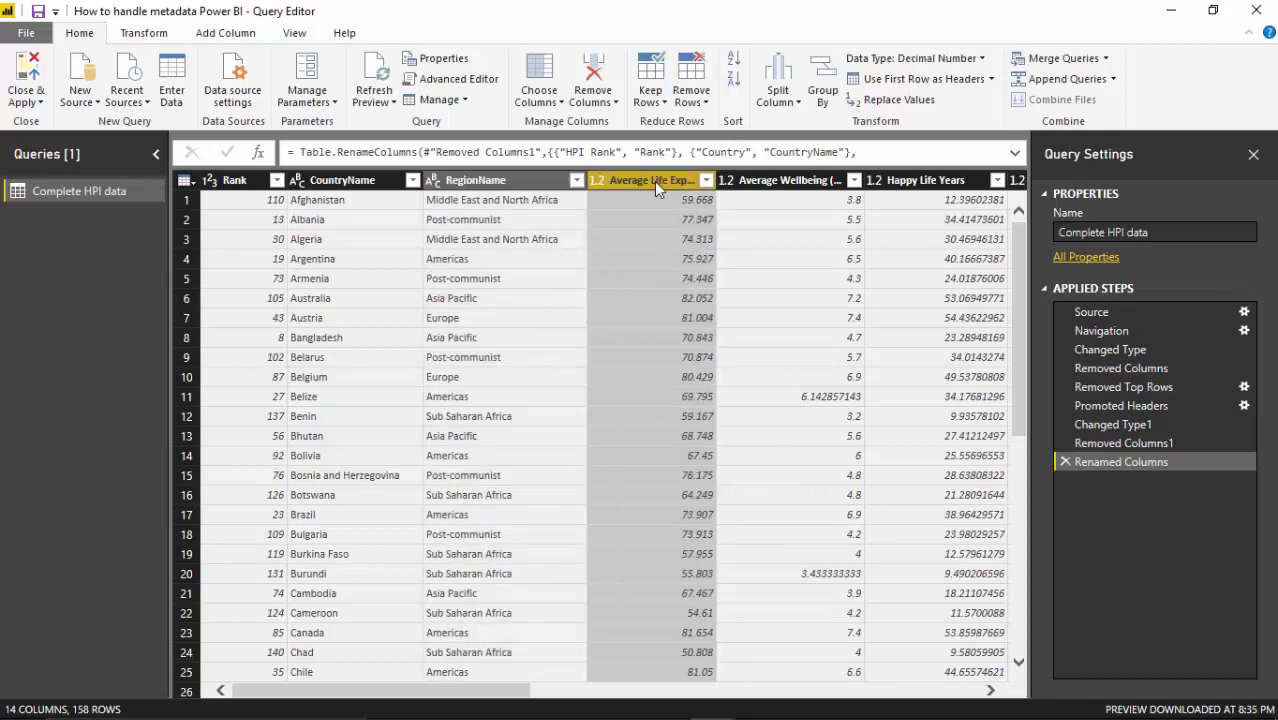
pyautogui.doubleClick(654, 181)
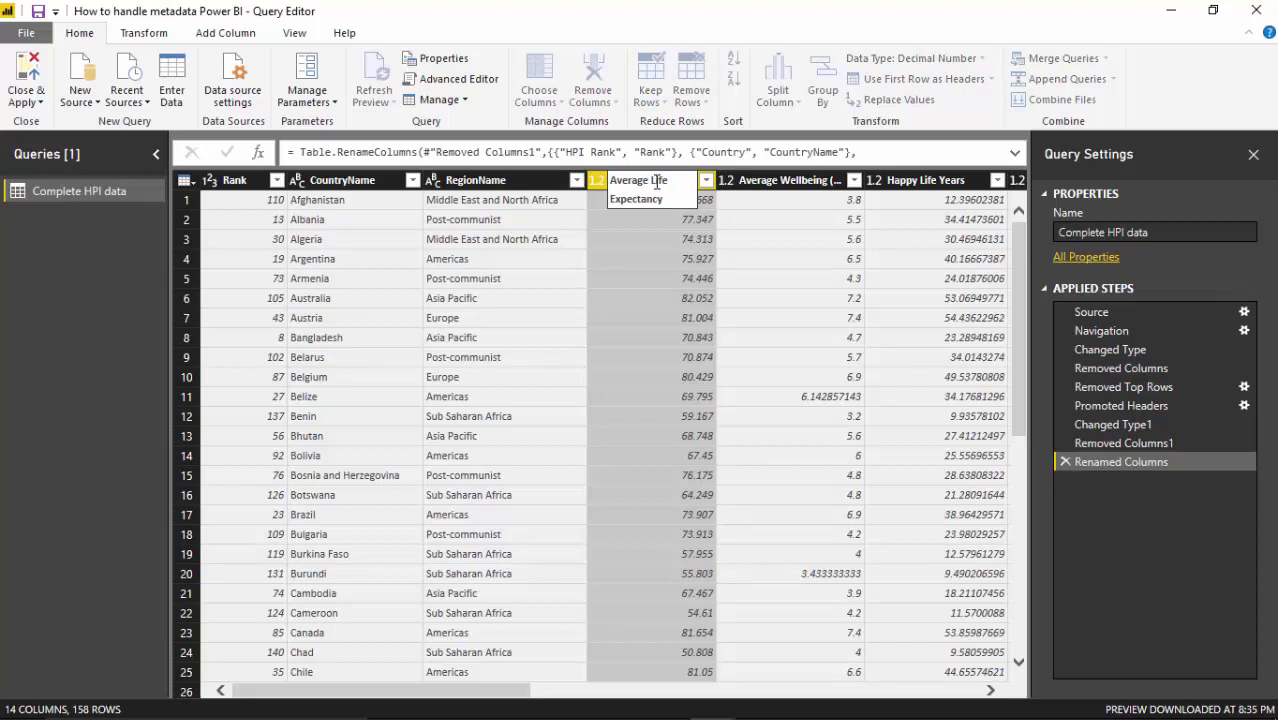
pyautogui.press('BackSpace')
pyautogui.press('BackSpace')
pyautogui.press('BackSpace')
pyautogui.press('BackSpace')
pyautogui.press('BackSpace')
pyautogui.write('g')
pyautogui.hotkey('shift', 'Right')
pyautogui.hotkey('shift', 'Right')
pyautogui.hotkey('shift', 'Right')
pyautogui.hotkey('shift', 'Right')
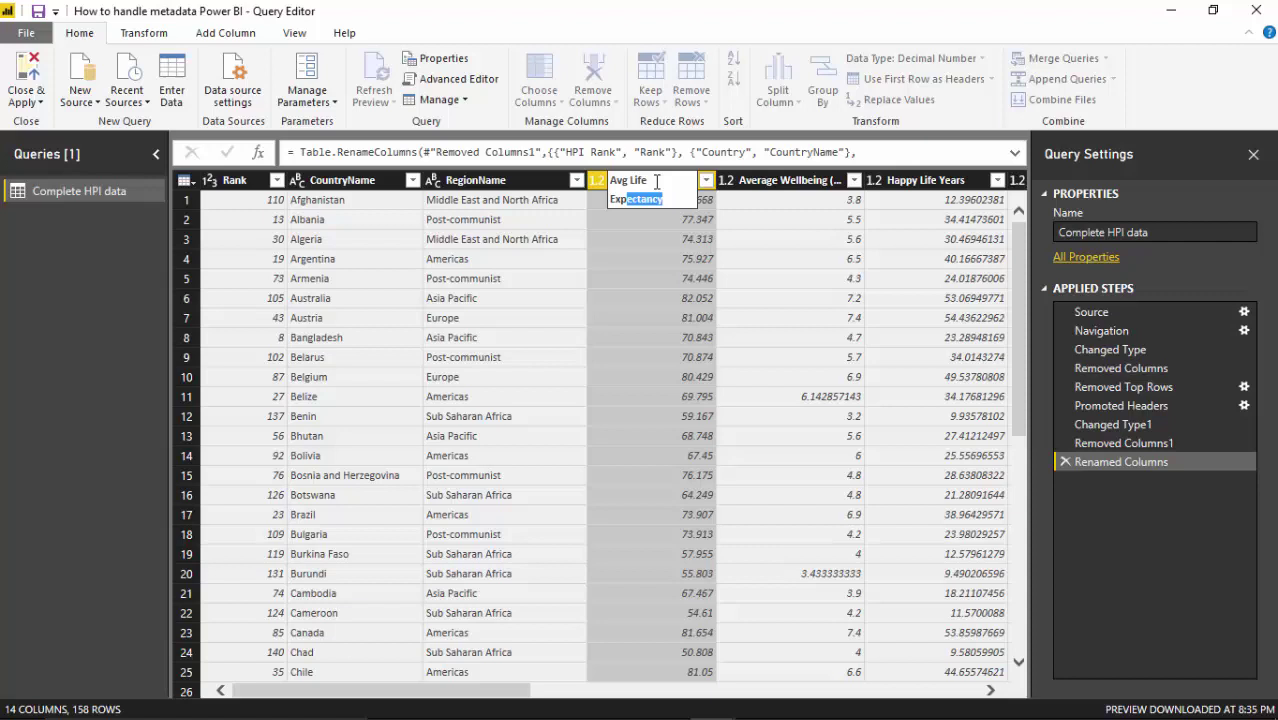
pyautogui.press('BackSpace')
pyautogui.press('Return')
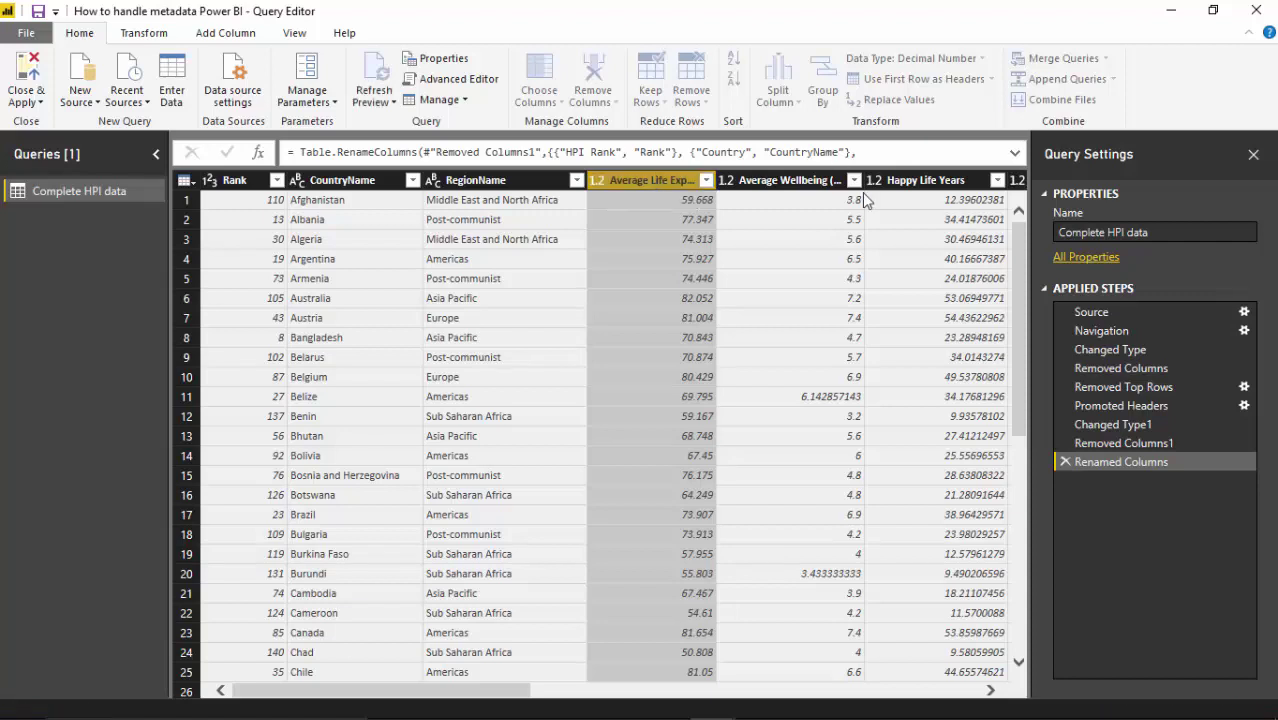
pyautogui.doubleClick(744, 180)
pyautogui.click(748, 188)
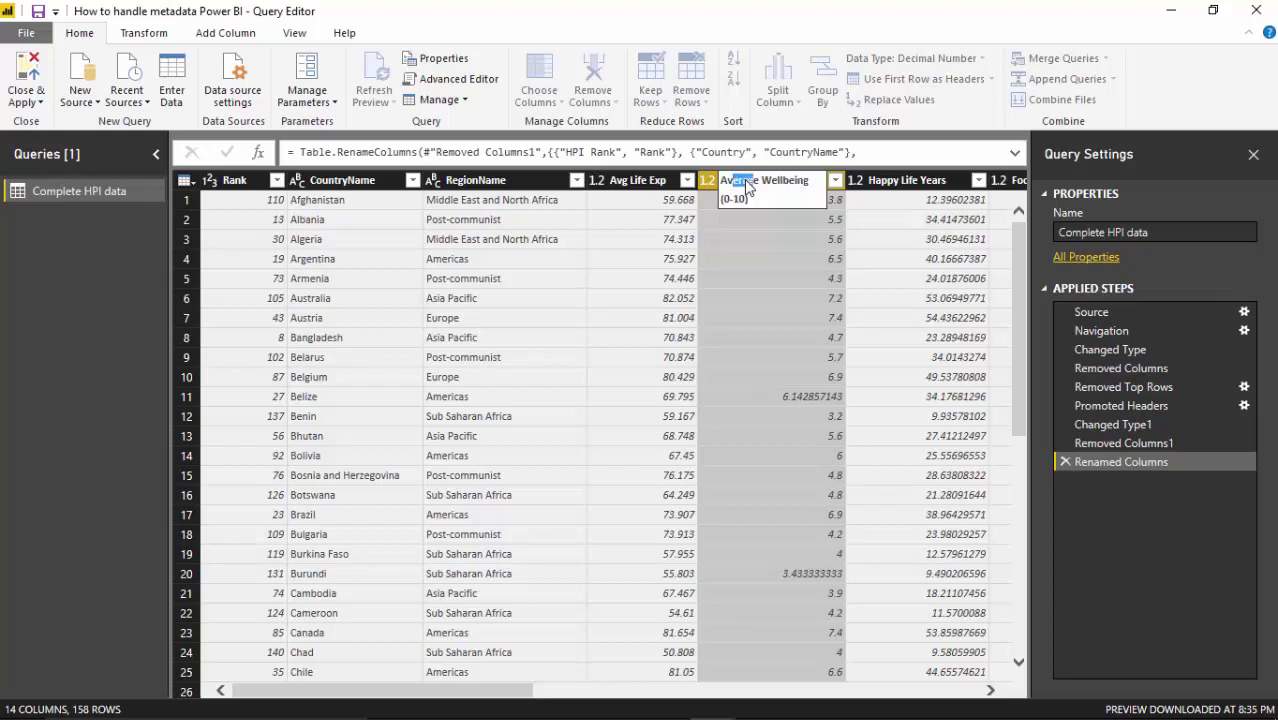
pyautogui.press('Escape')
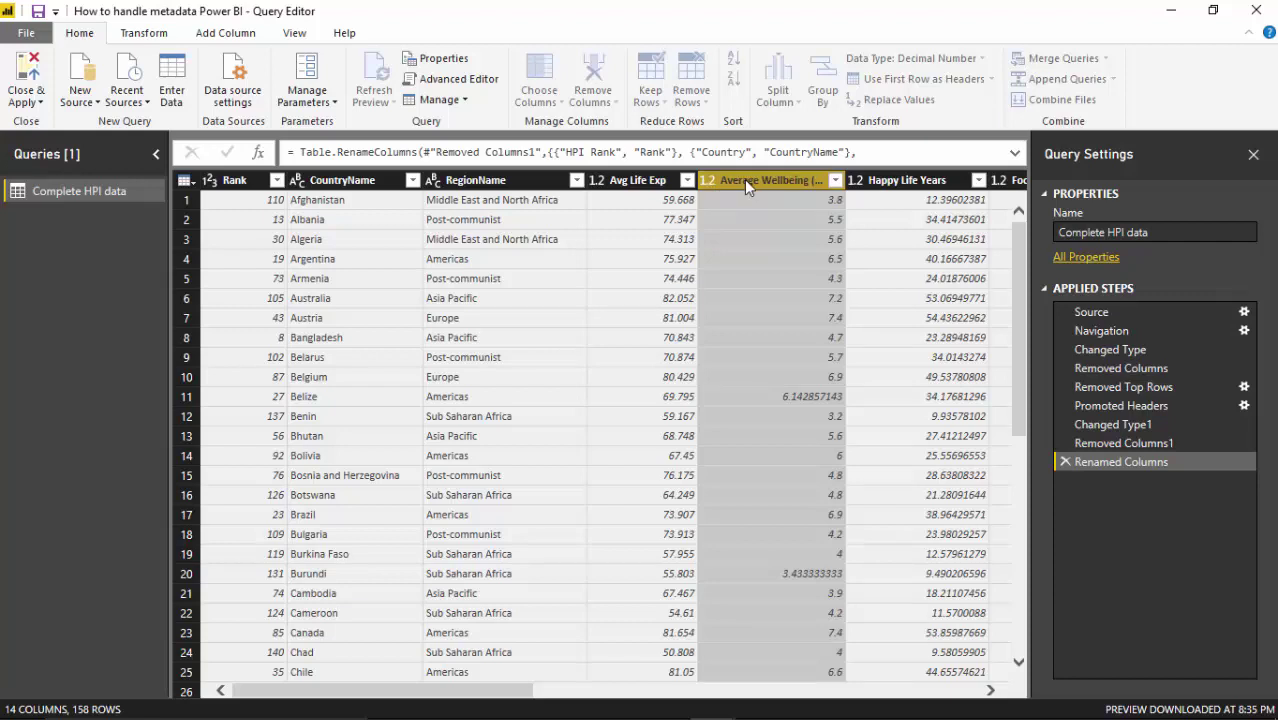
# Apply Transform > Rounding > Round with 2 decimal places to the Happy Life Years column
pyautogui.moveTo(528, 693)
pyautogui.mouseDown()
pyautogui.moveTo(742, 704)
pyautogui.moveTo(975, 690)
pyautogui.moveTo(476, 693)
pyautogui.moveTo(546, 688)
pyautogui.mouseUp()
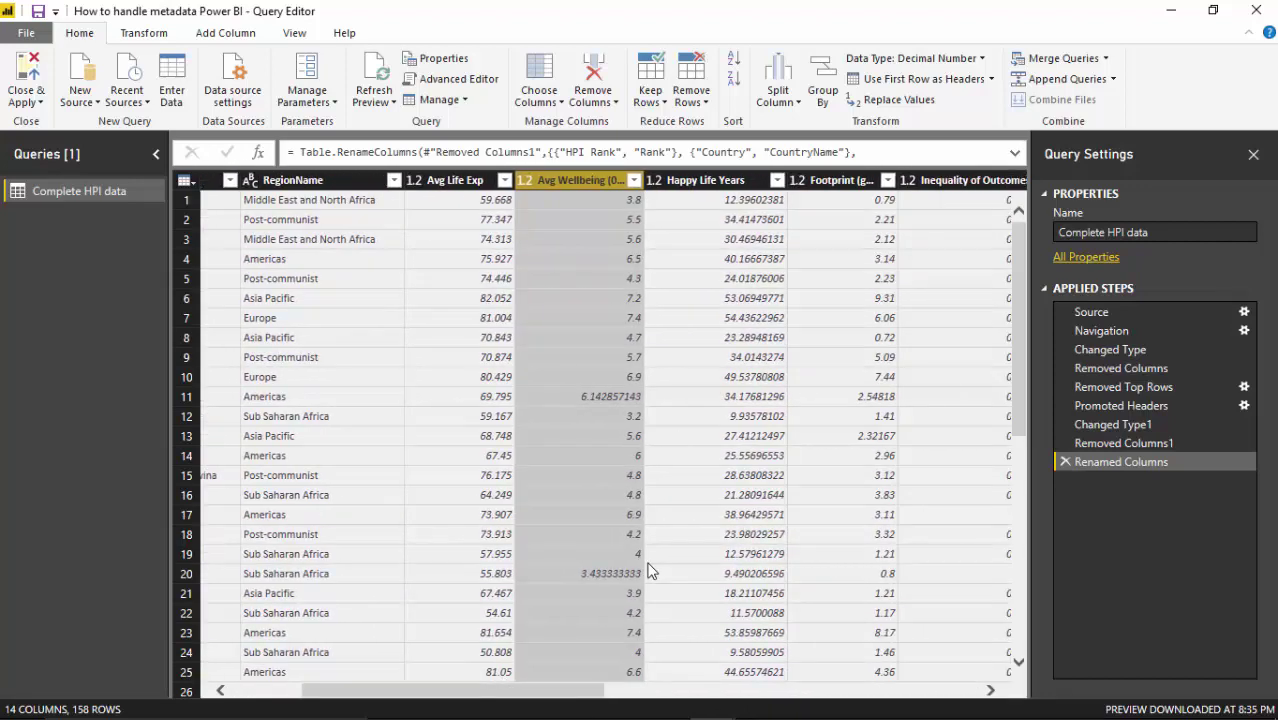
pyautogui.click(728, 180)
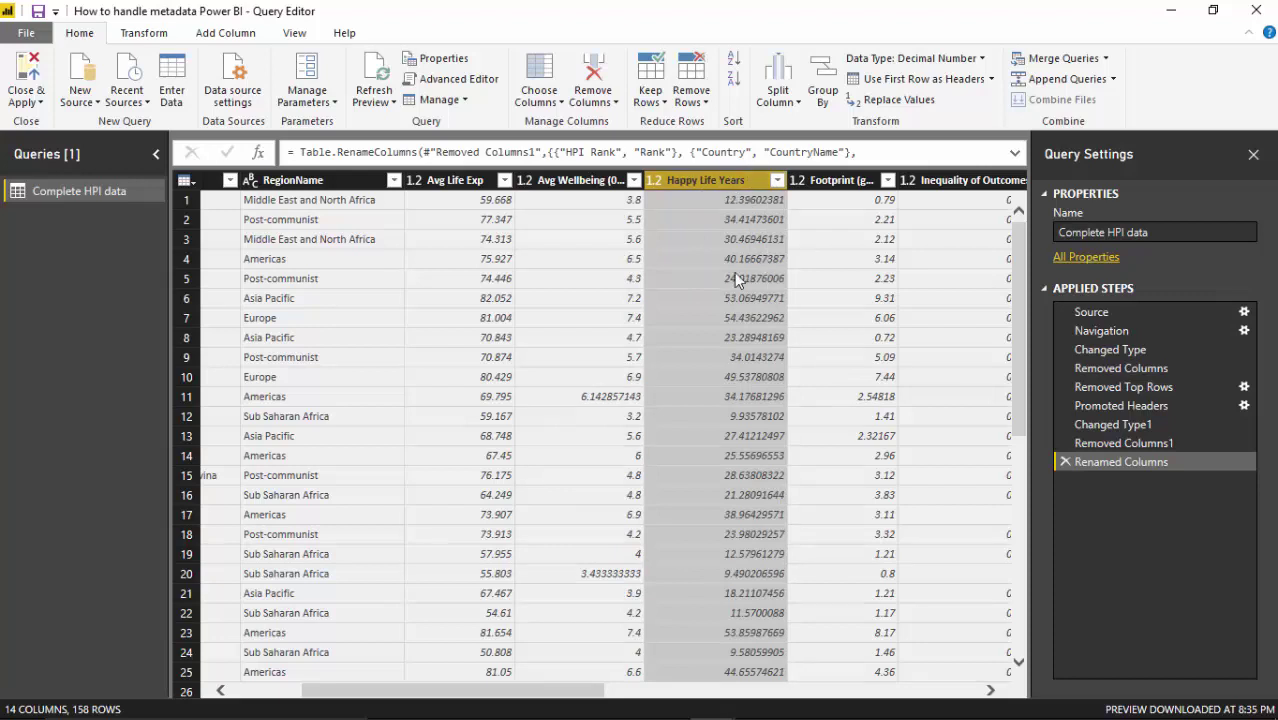
pyautogui.click(135, 36)
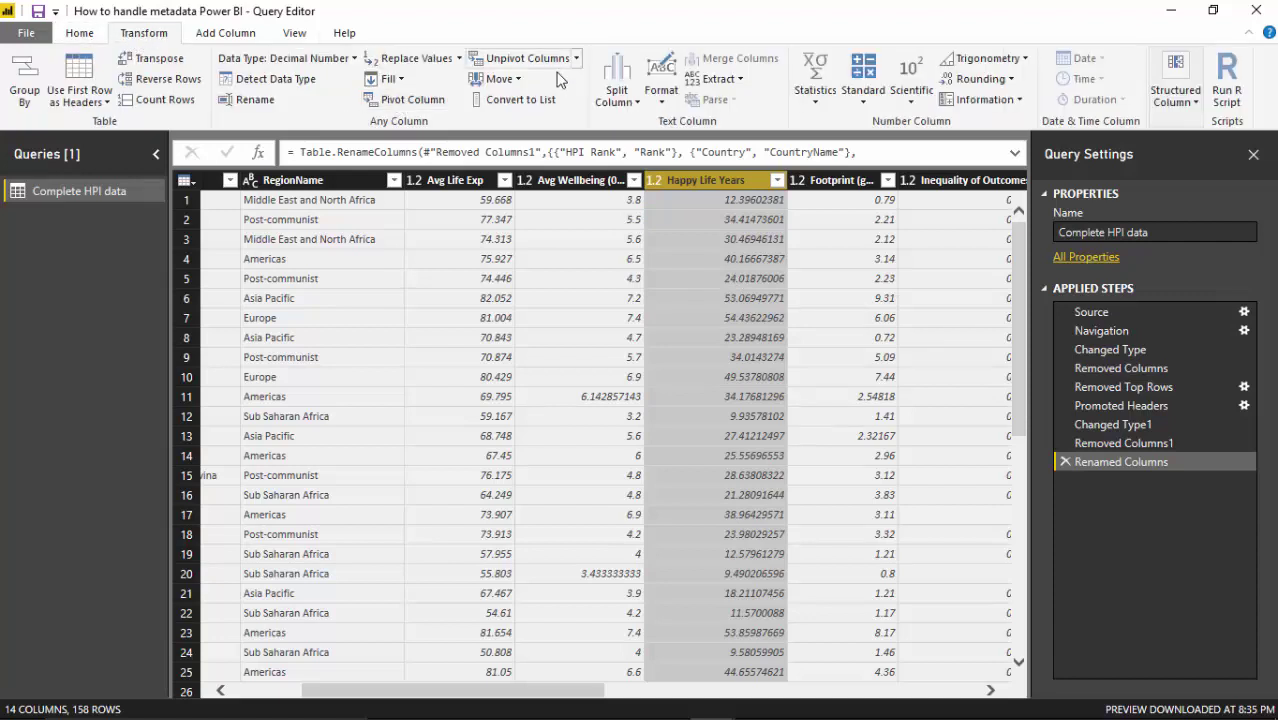
pyautogui.click(1010, 83)
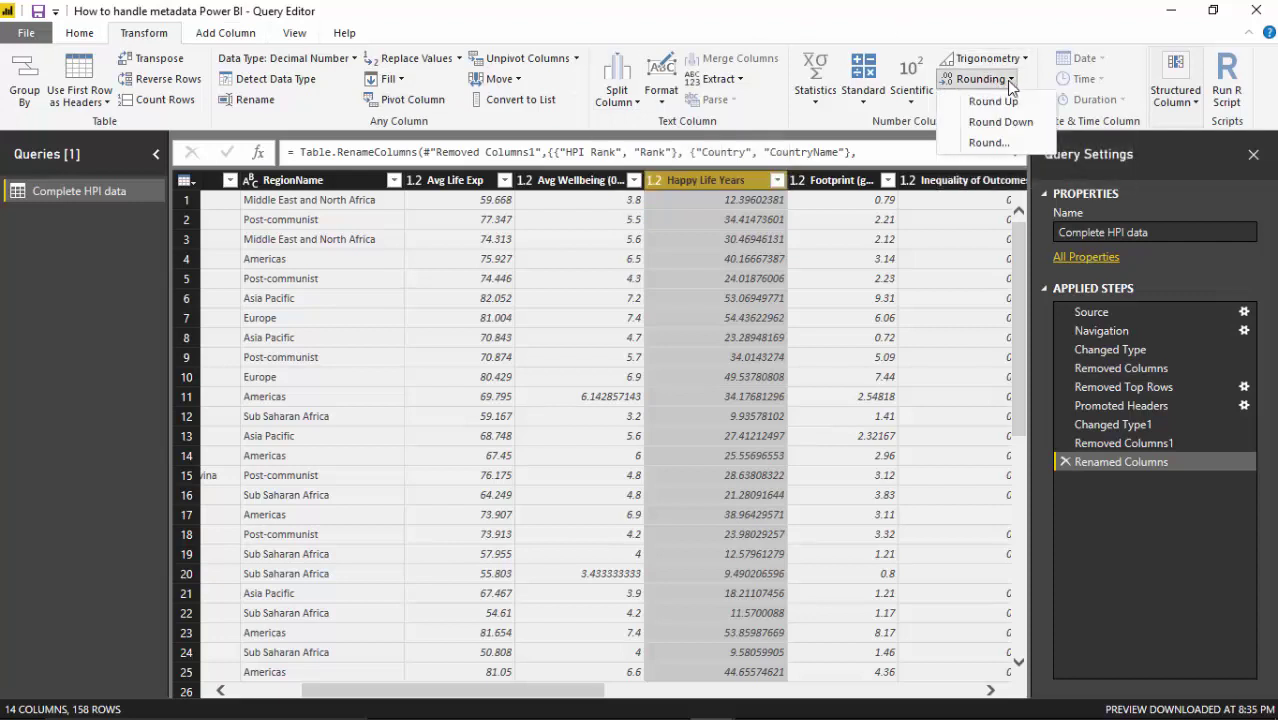
pyautogui.click(987, 144)
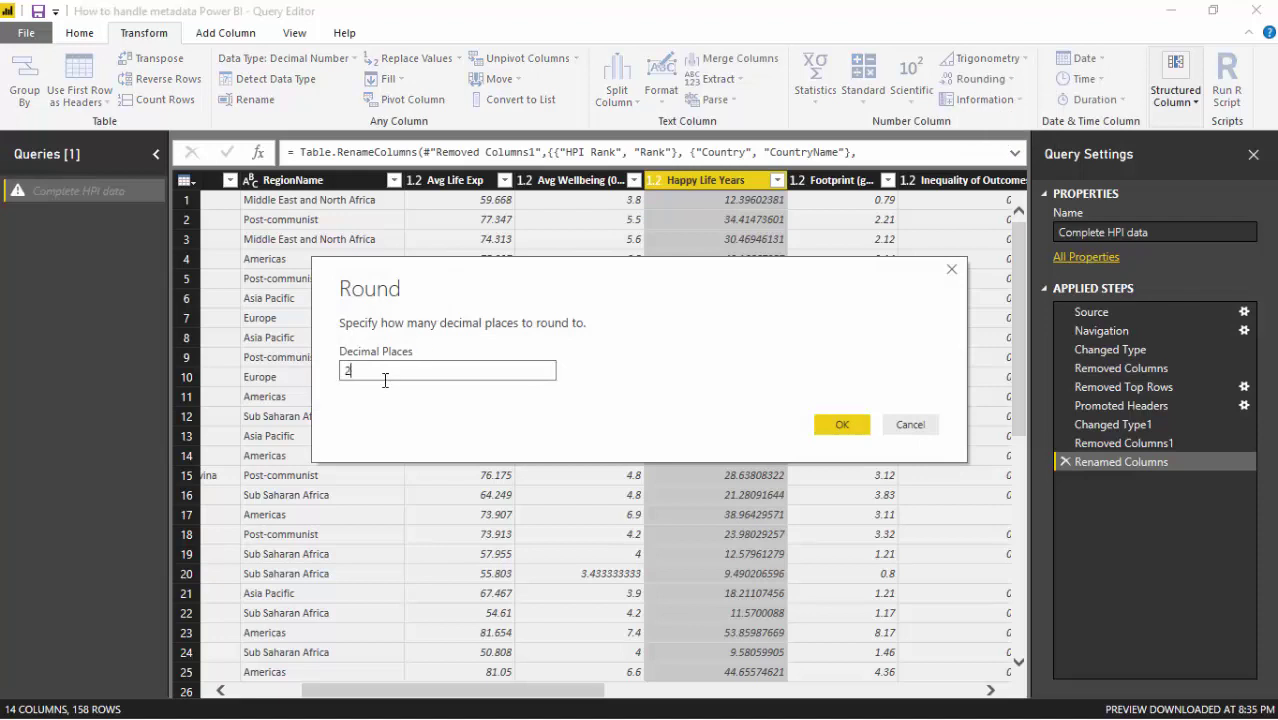
pyautogui.click(835, 428)
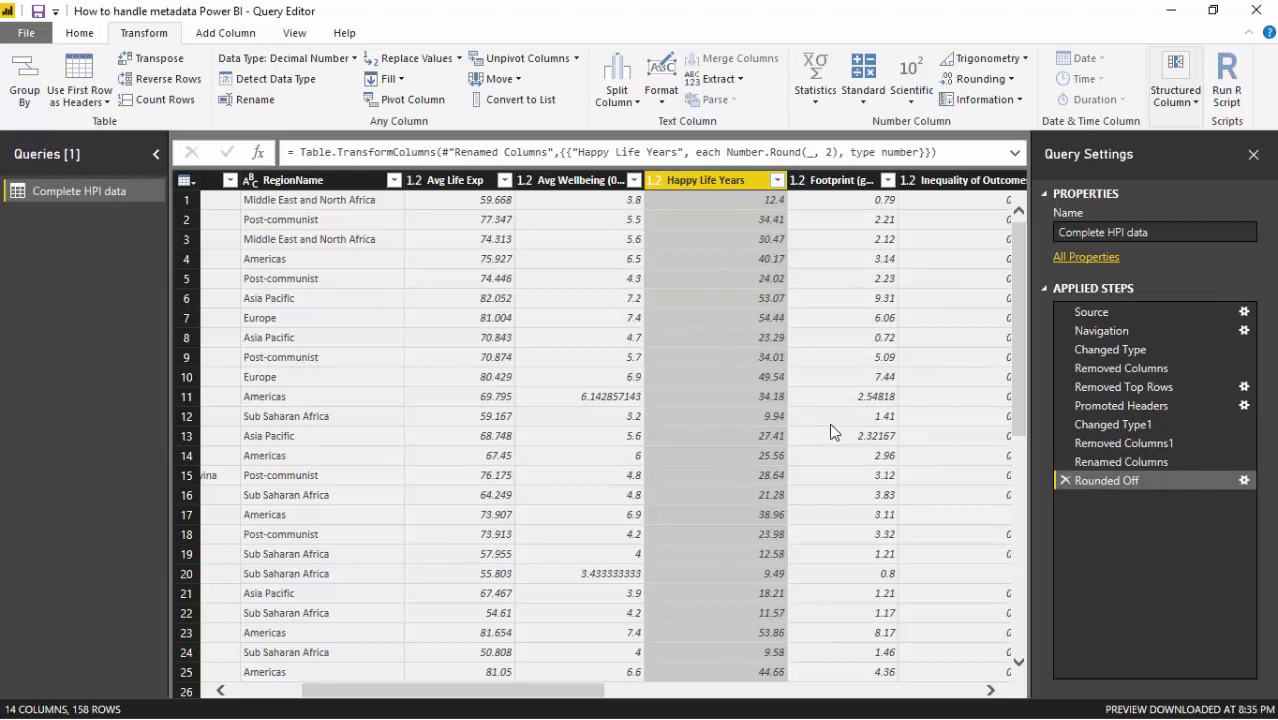
# Apply Rounding > Round Up to the Inequality-adjusted Life Expectancy column, adding a Rounded Up step
pyautogui.moveTo(497, 692); pyautogui.dragTo(641, 690)
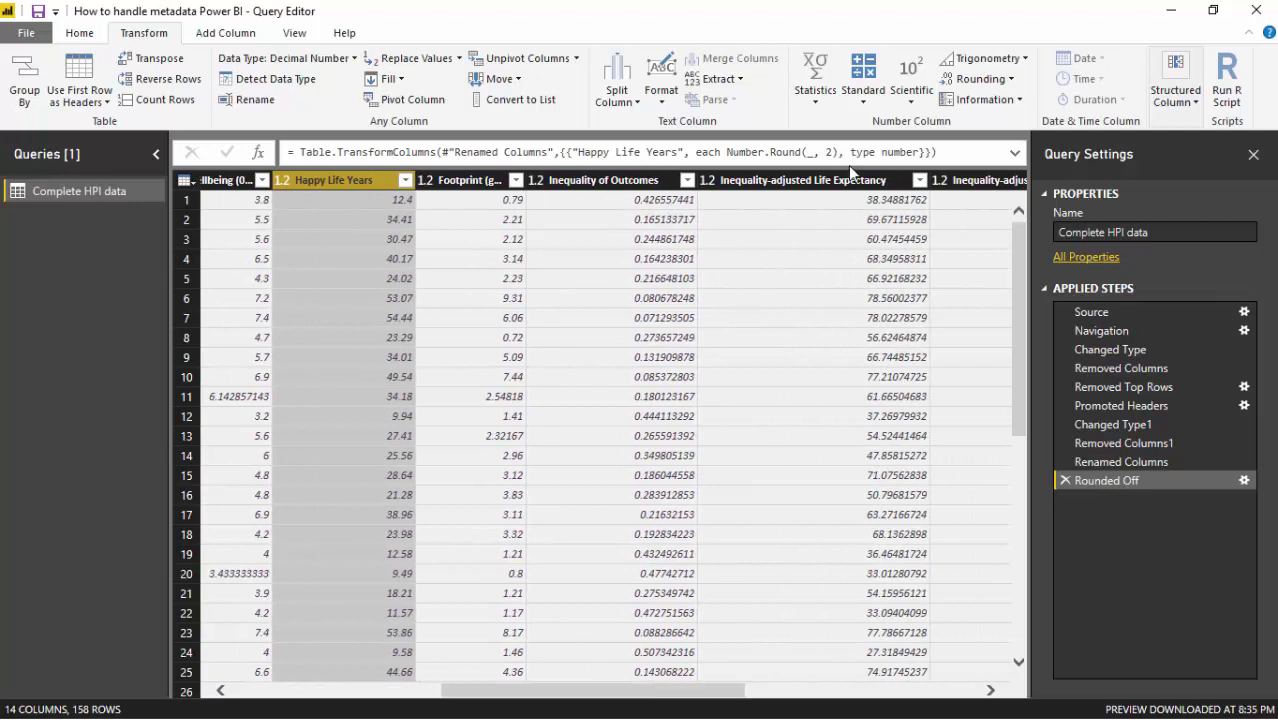
pyautogui.click(816, 181)
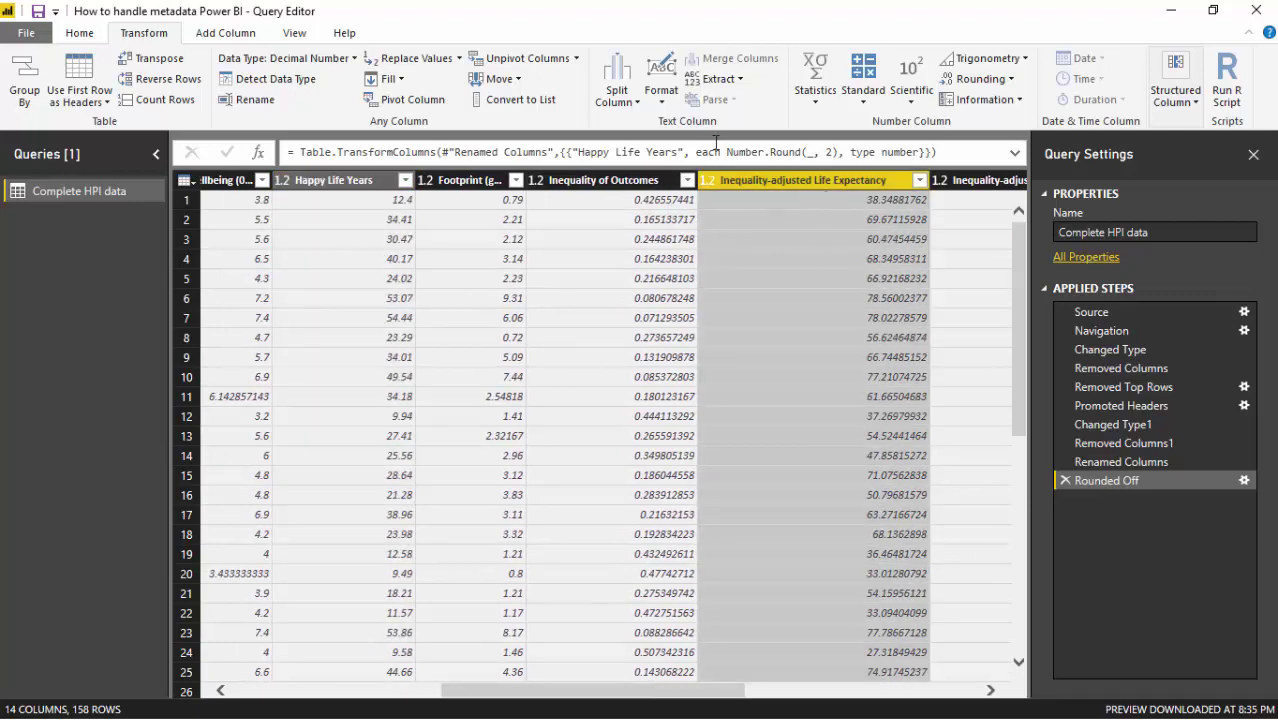
pyautogui.click(1006, 79)
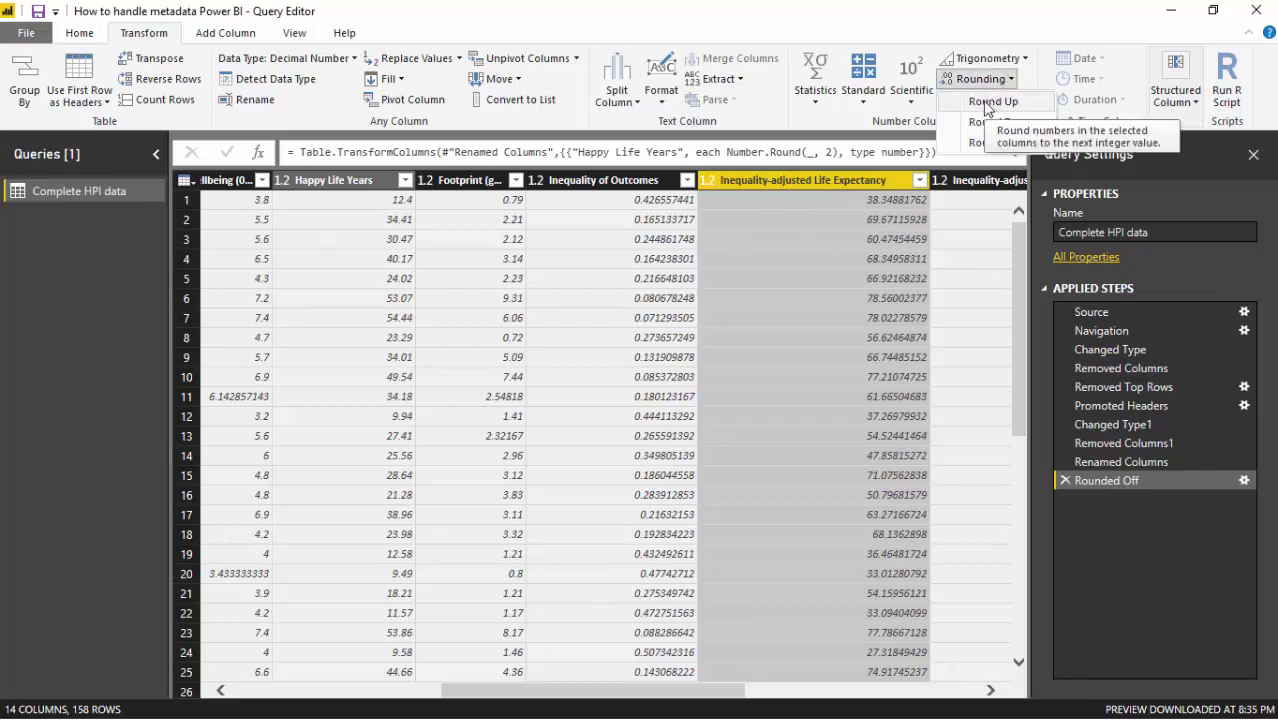
pyautogui.click(988, 103)
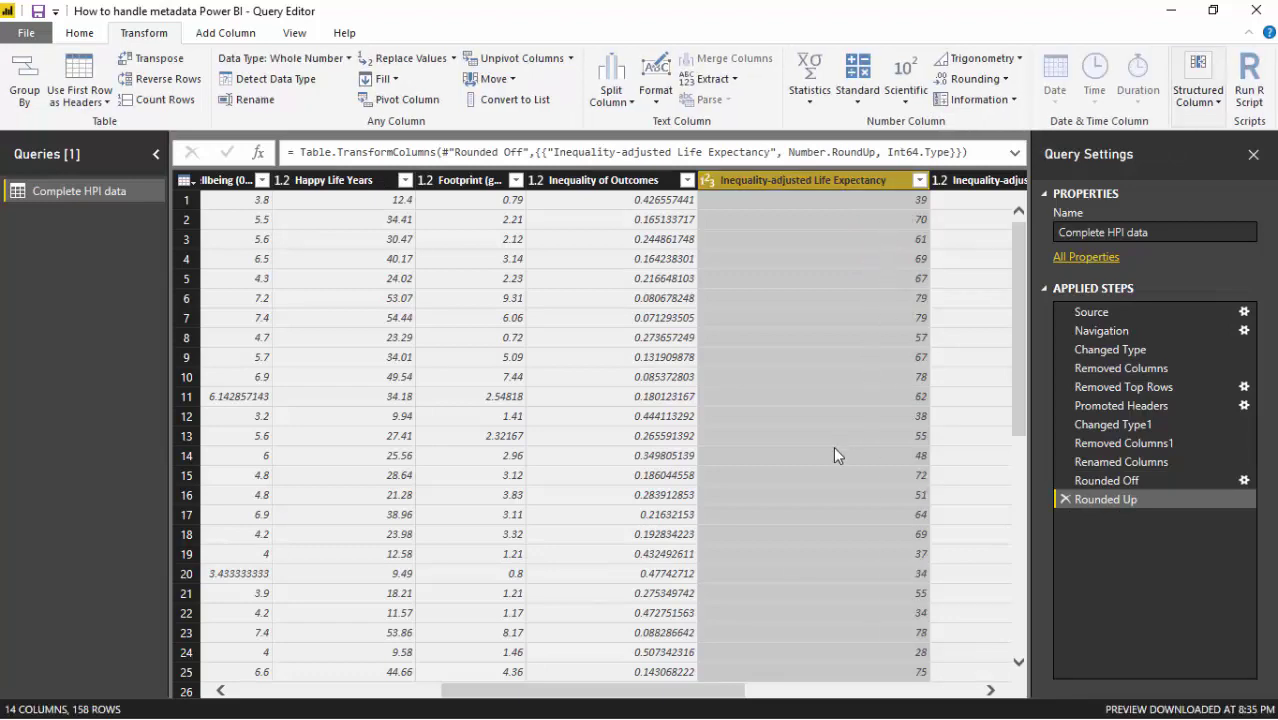
pyautogui.moveTo(699, 692); pyautogui.dragTo(440, 705)
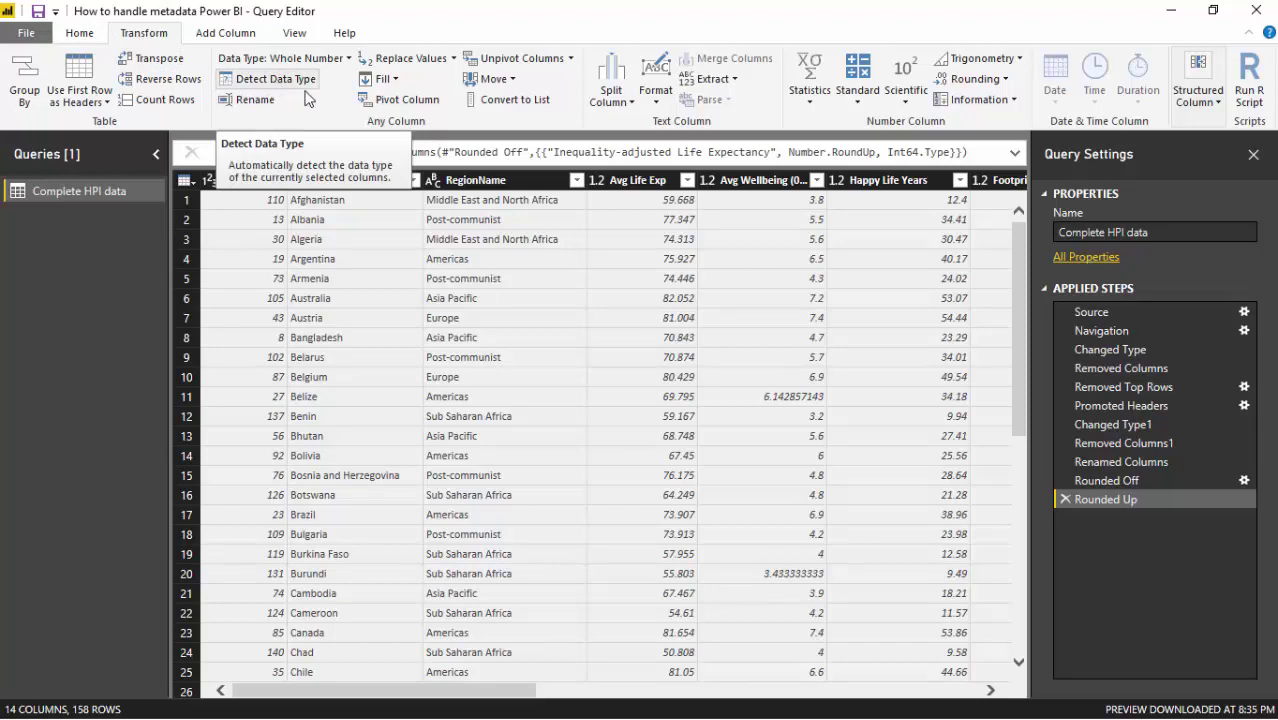
pyautogui.click(627, 180)
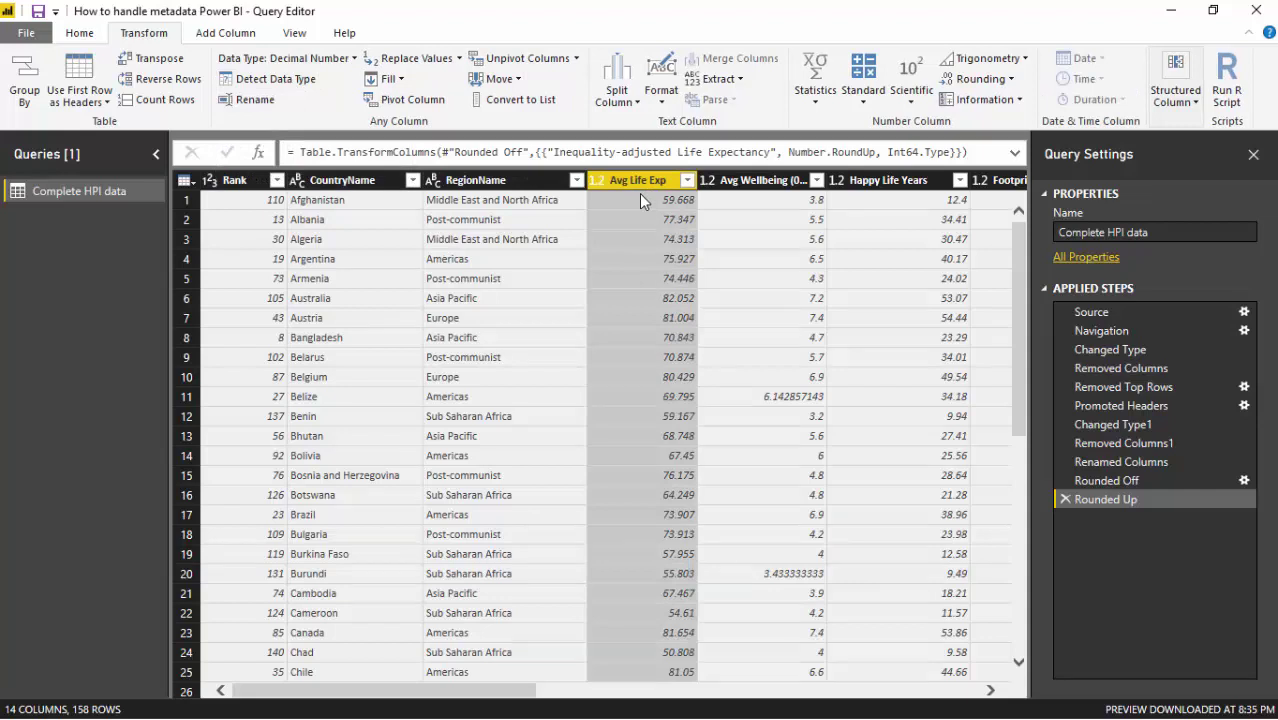
pyautogui.click(79, 33)
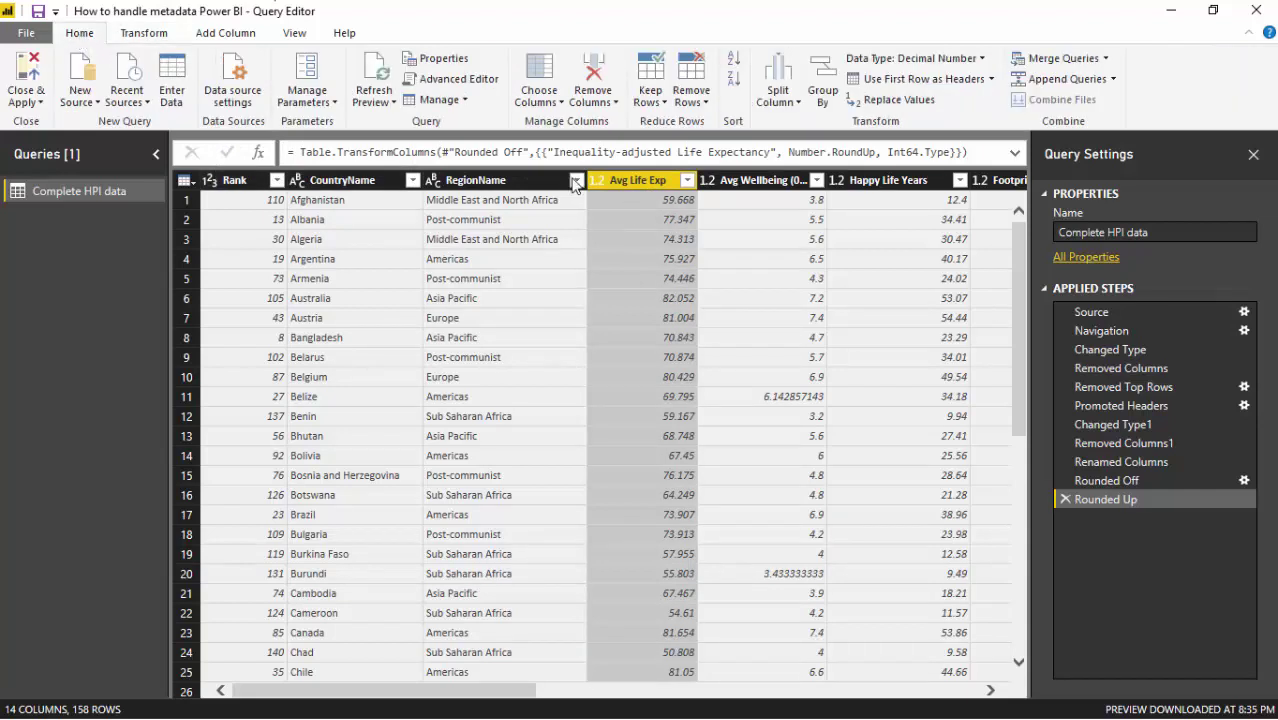
pyautogui.click(984, 60)
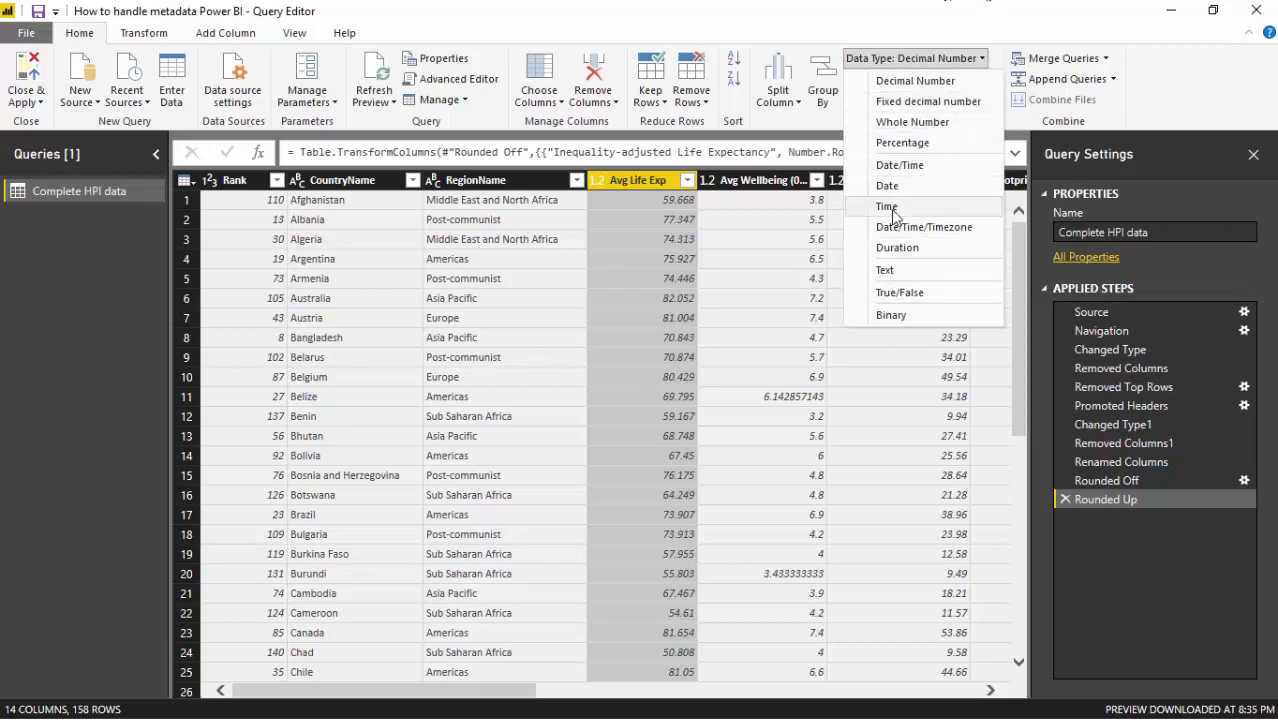
pyautogui.click(951, 10)
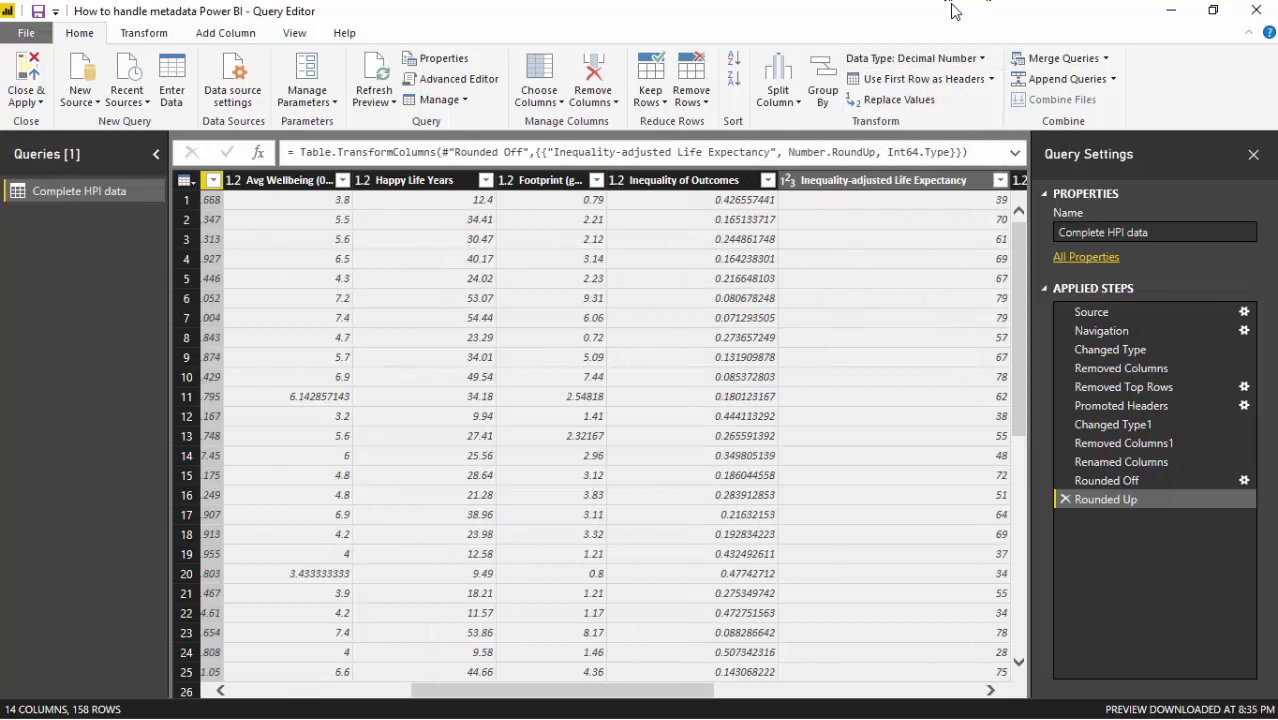